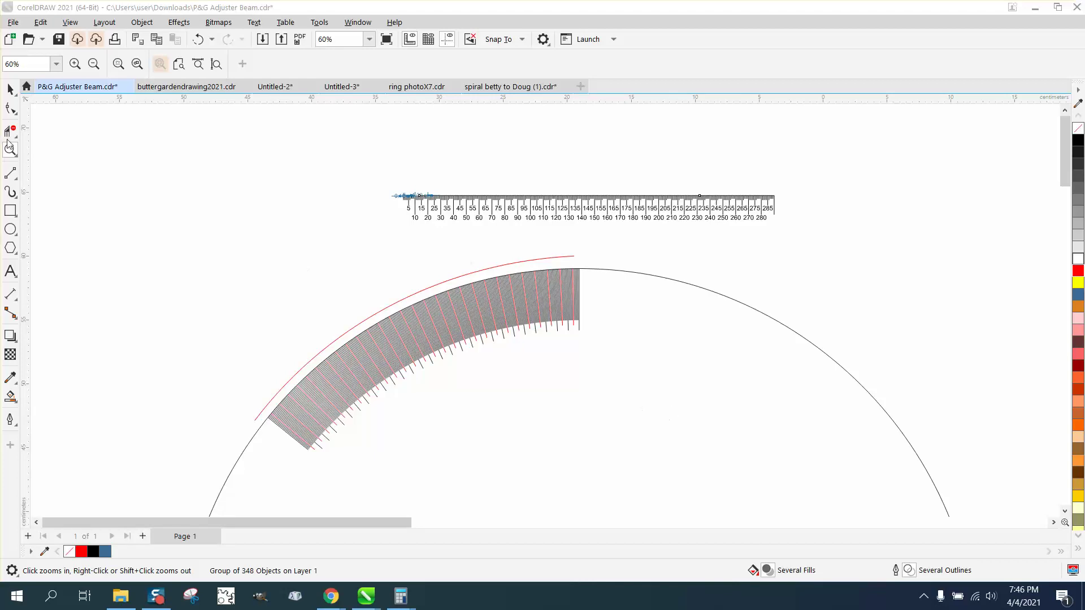
- Zoom in on the ruler scale and select the red outer arc
left_click(267, 195)
left_click_drag(386, 187, 827, 253)
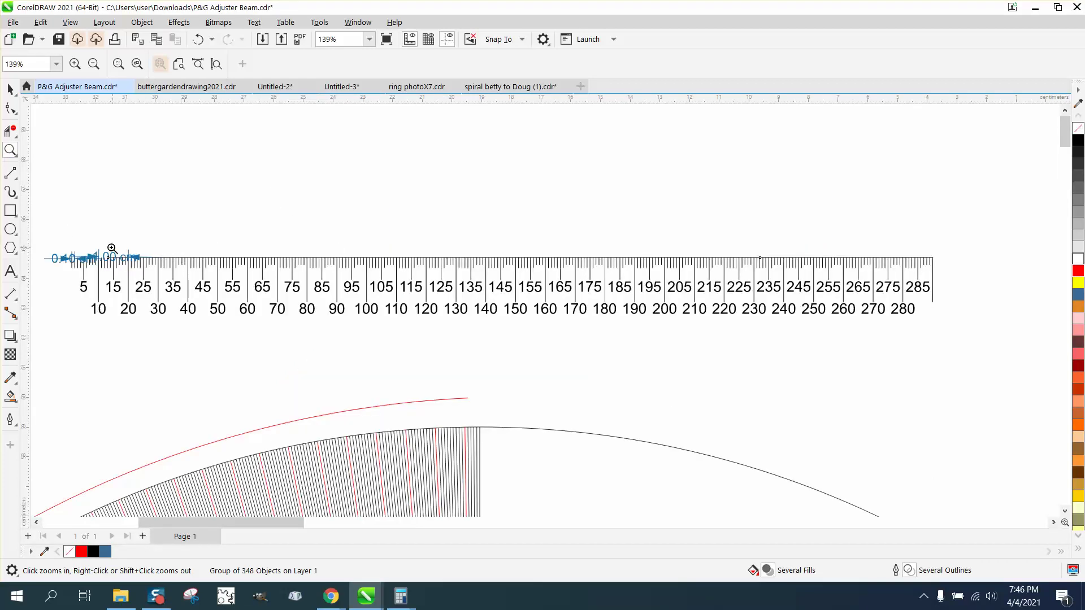
left_click_drag(62, 238, 198, 312)
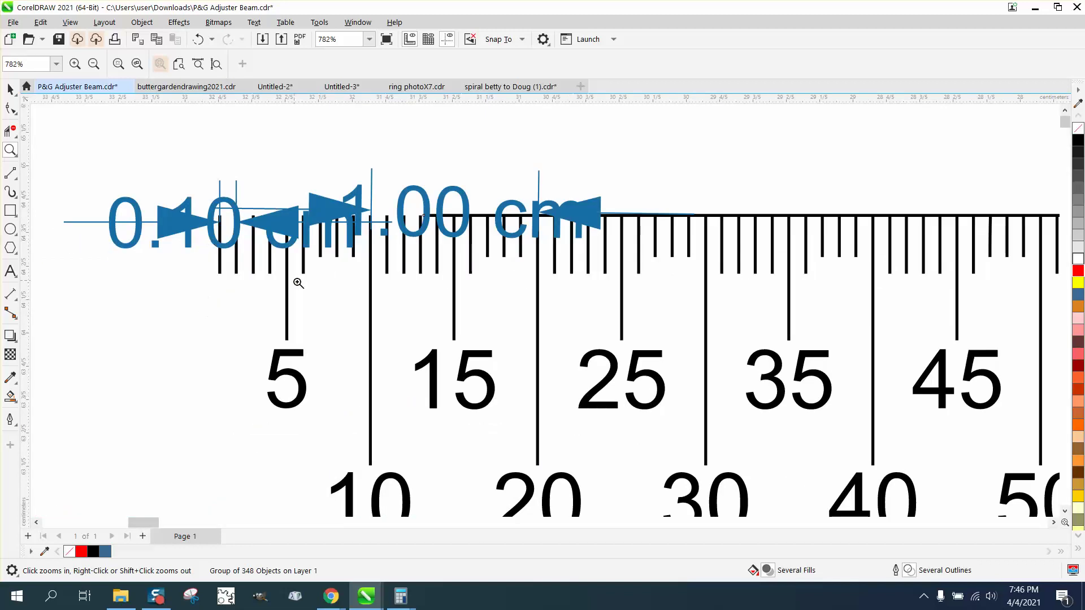
scroll(287, 269, "down", 6)
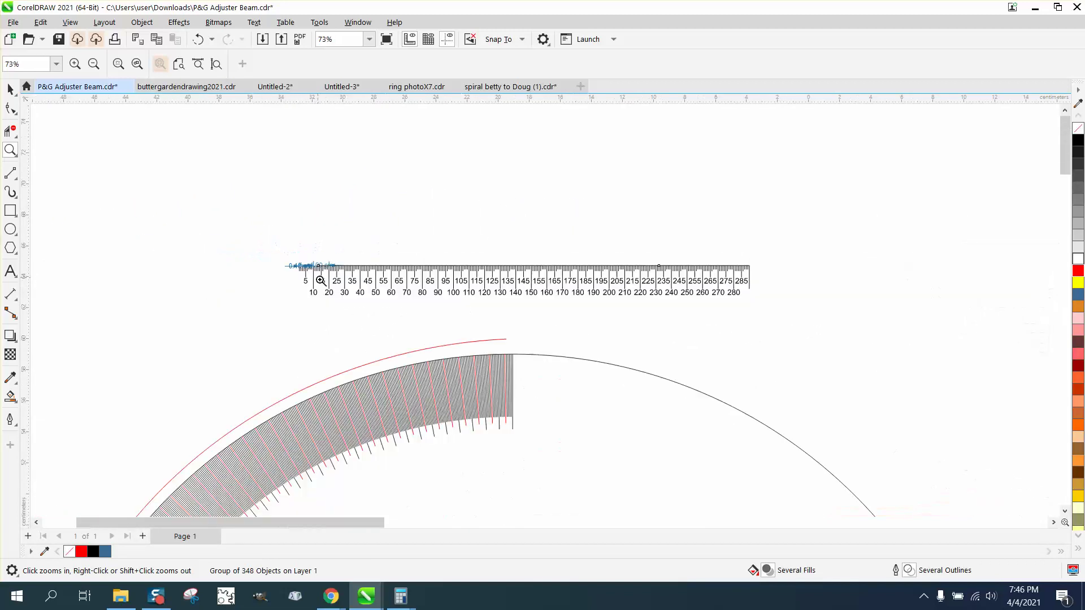
left_click(10, 89)
left_click(295, 265)
scroll(300, 242, "down", 1)
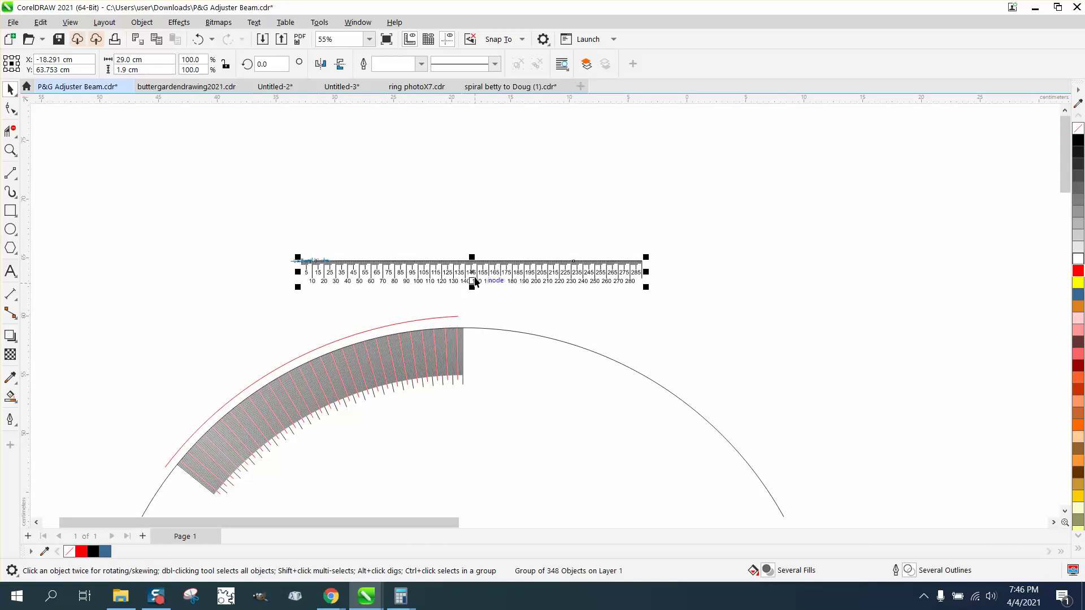
left_click(433, 320)
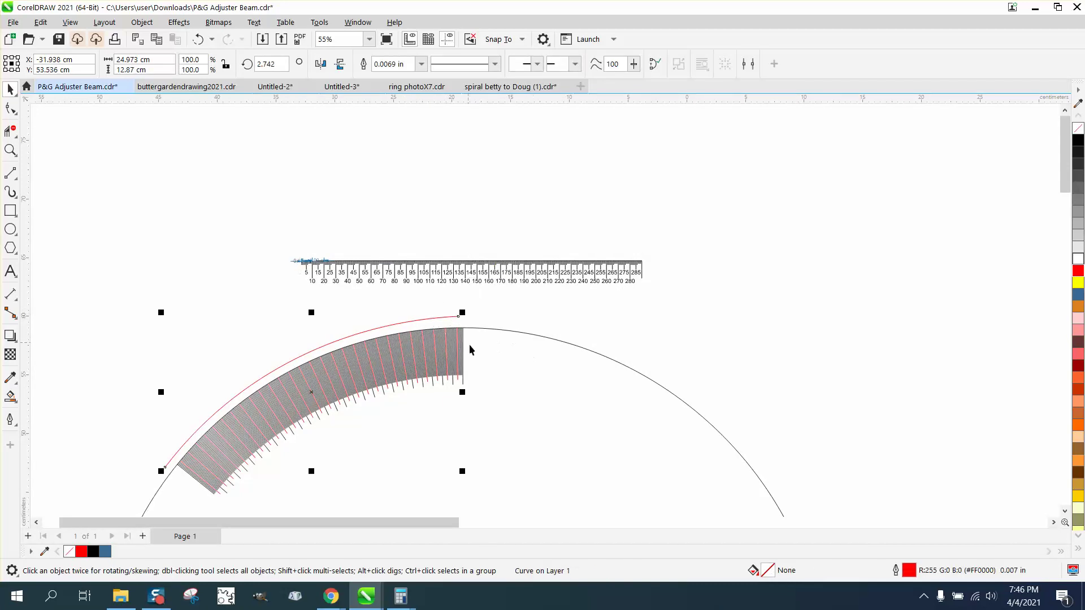
- Nudge the red outer arc up from Y 53.536 to 56.536 cm
left_click(10, 149)
left_click_drag(134, 296, 586, 475)
left_click(10, 89)
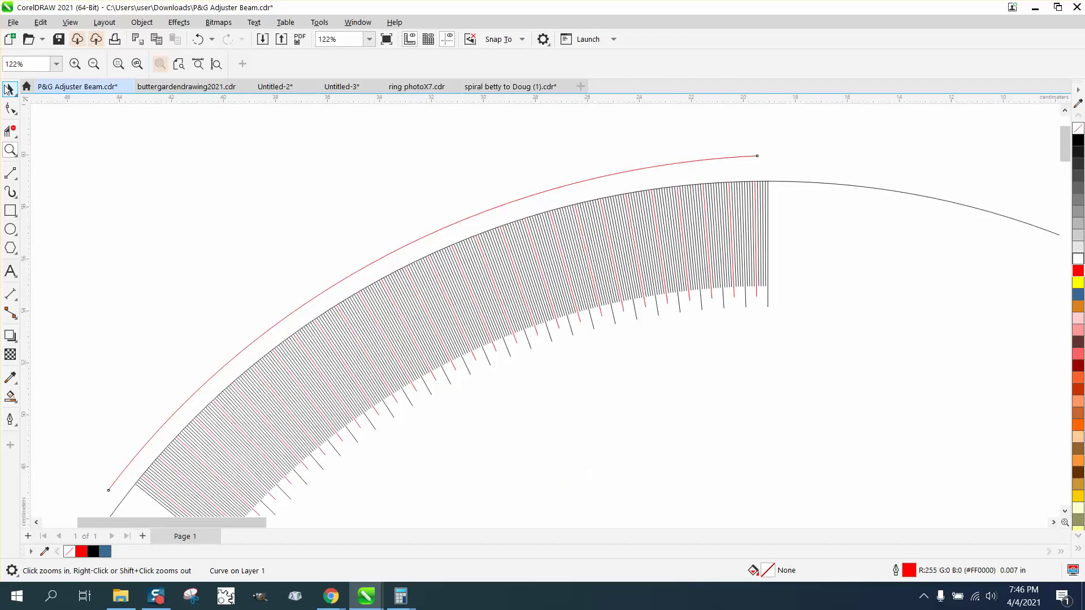
key("Escape")
left_click(724, 159)
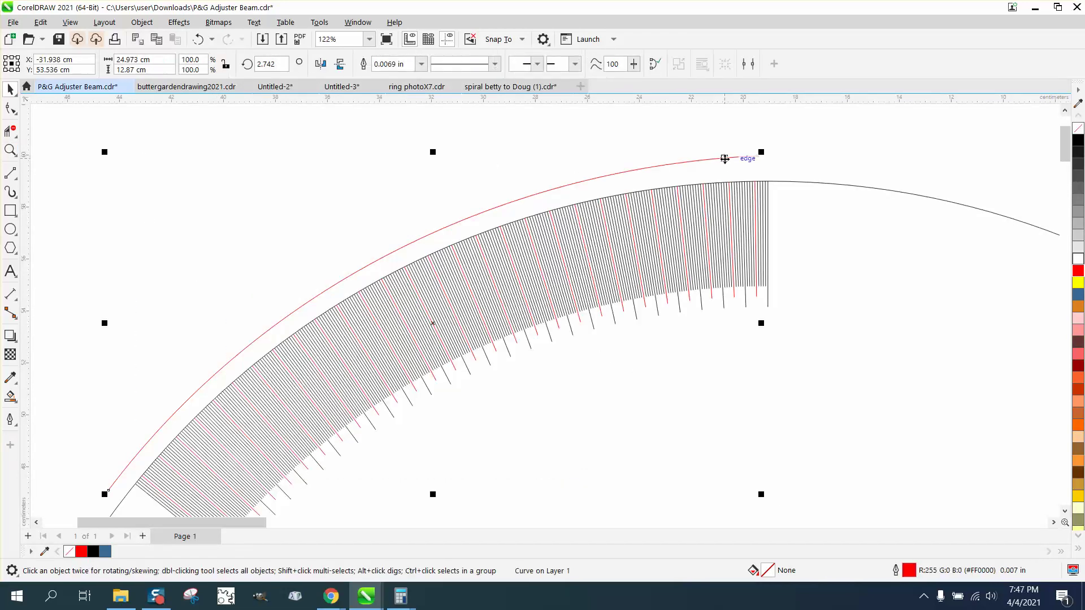
key("Down")
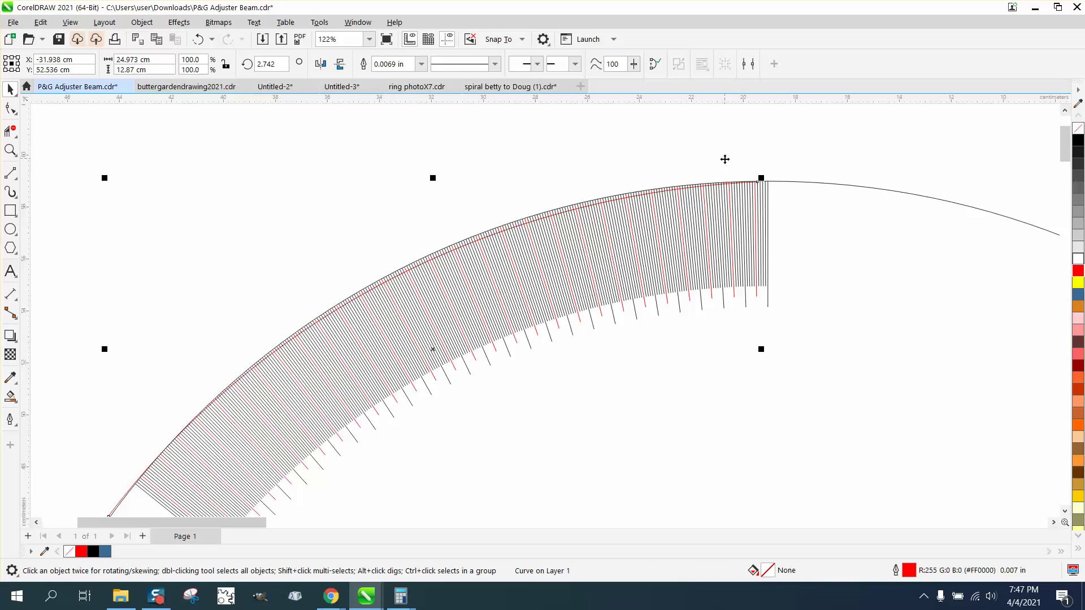
key("Up")
key("Up")
key("Up")
key("Up")
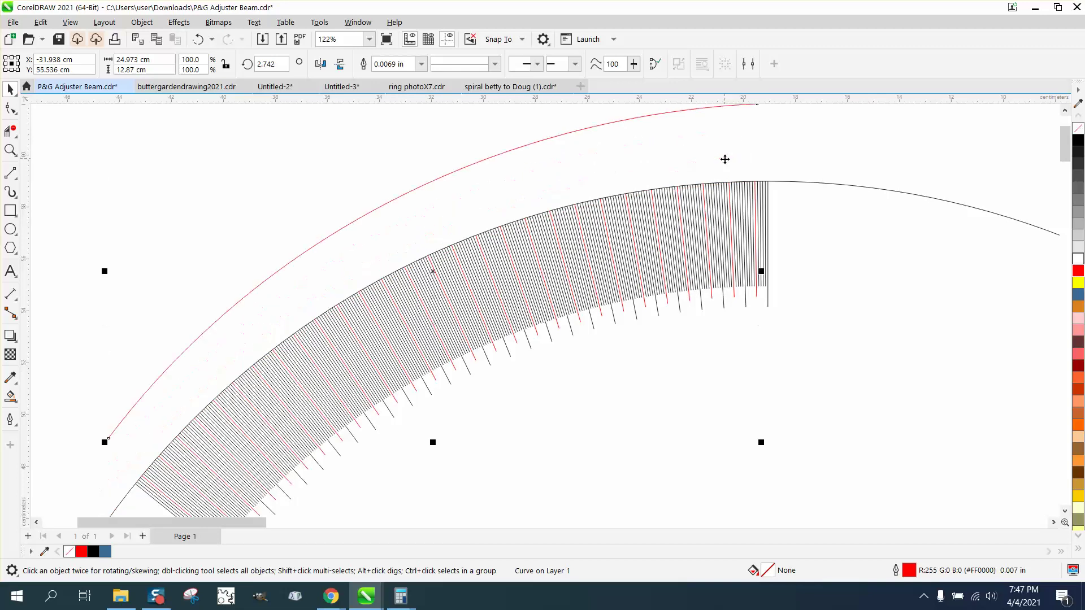
scroll(614, 145, "down", 5)
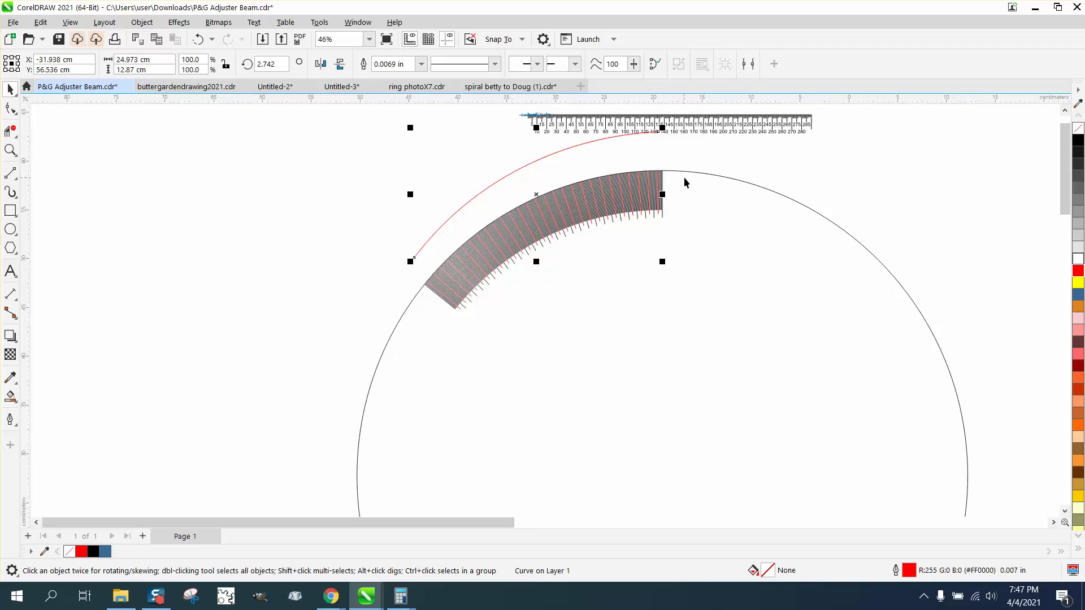
- Zoom in closely on the tick-mark tops near the end of the arc
left_click(12, 151)
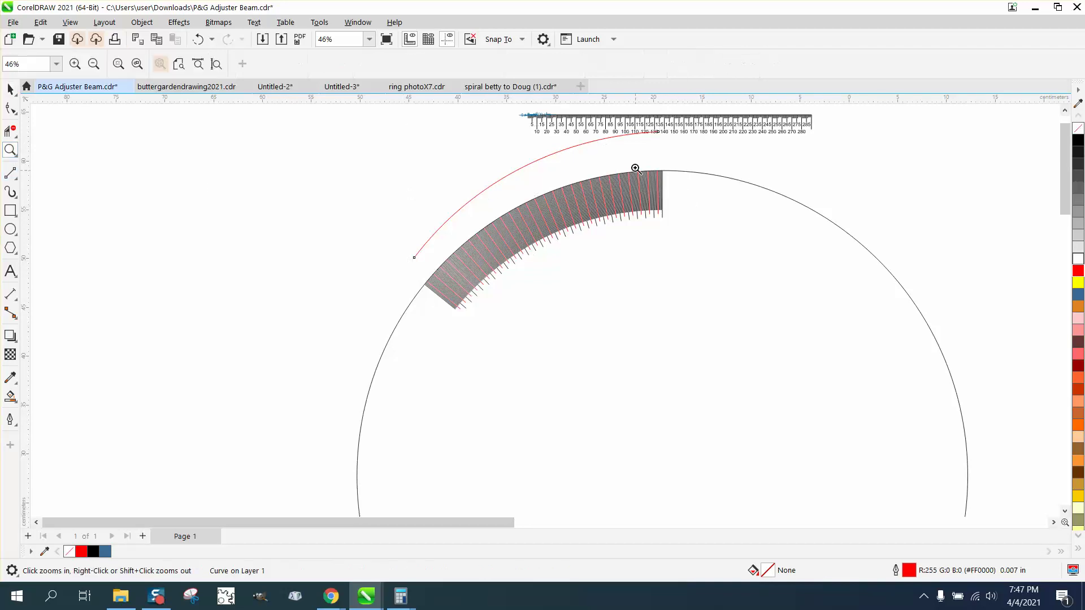
left_click_drag(635, 169, 714, 247)
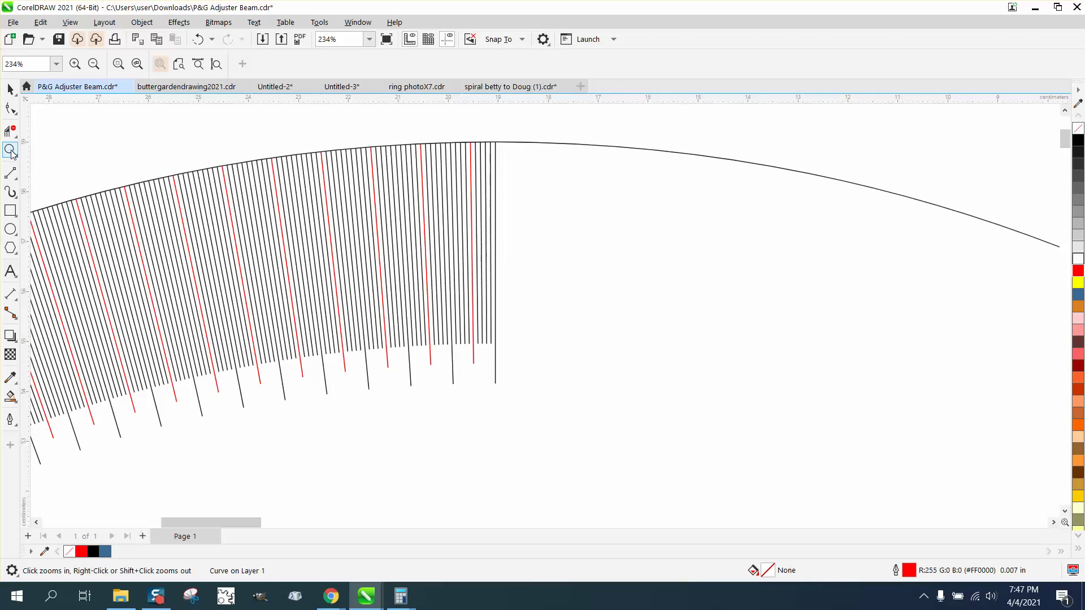
left_click_drag(438, 137, 569, 203)
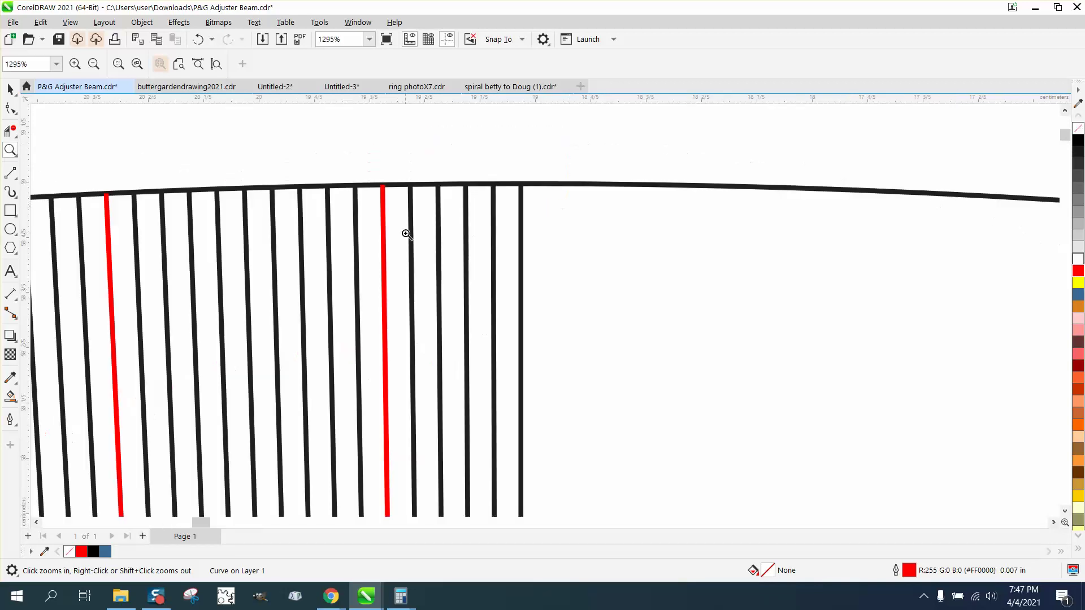
scroll(395, 233, "down", 4)
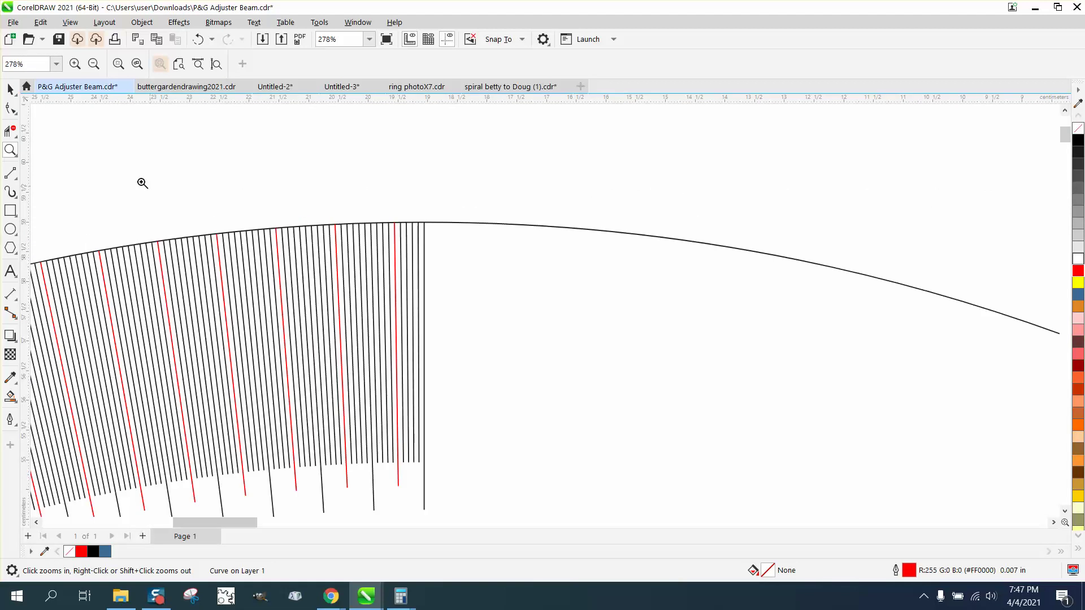
left_click_drag(342, 199, 500, 289)
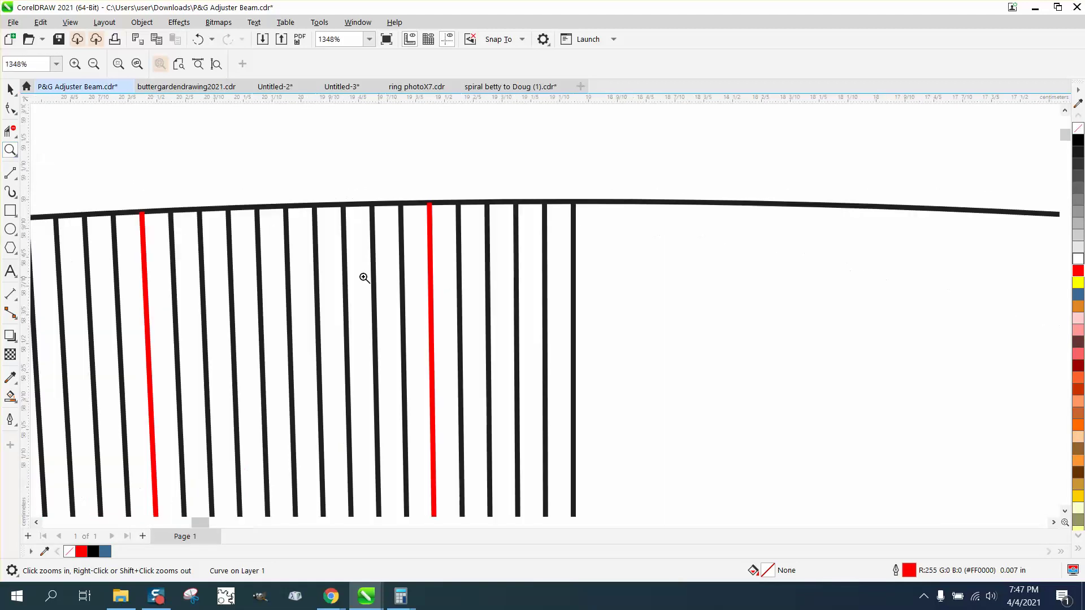
- Place a 1.00 cm parallel dimension between two tick-top nodes above the ticks
left_click(17, 304)
left_click(62, 294)
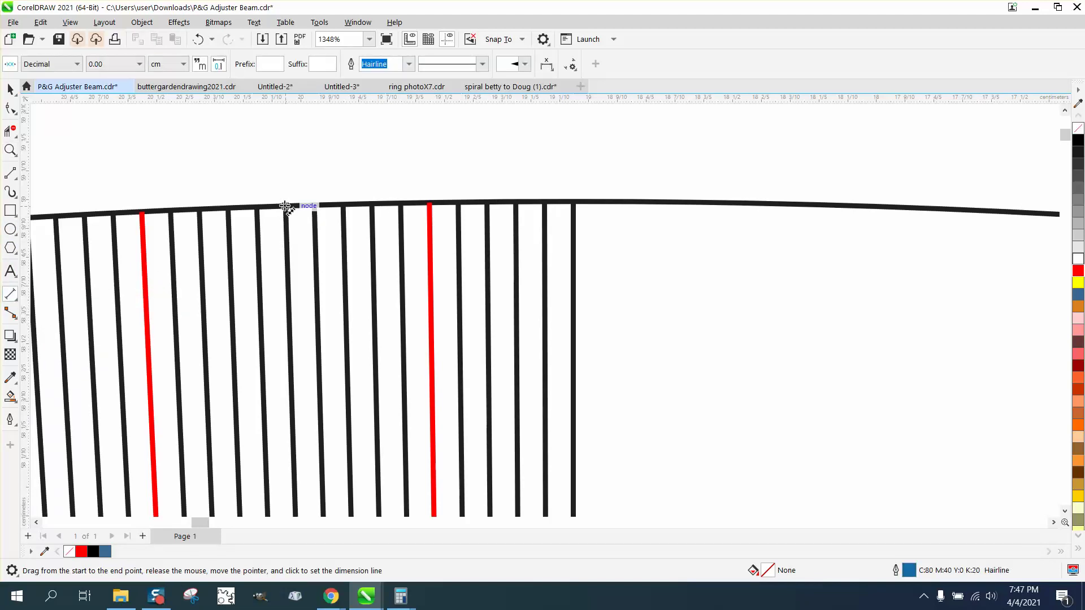
left_click_drag(285, 207, 573, 202)
left_click(571, 184)
scroll(627, 272, "down", 1)
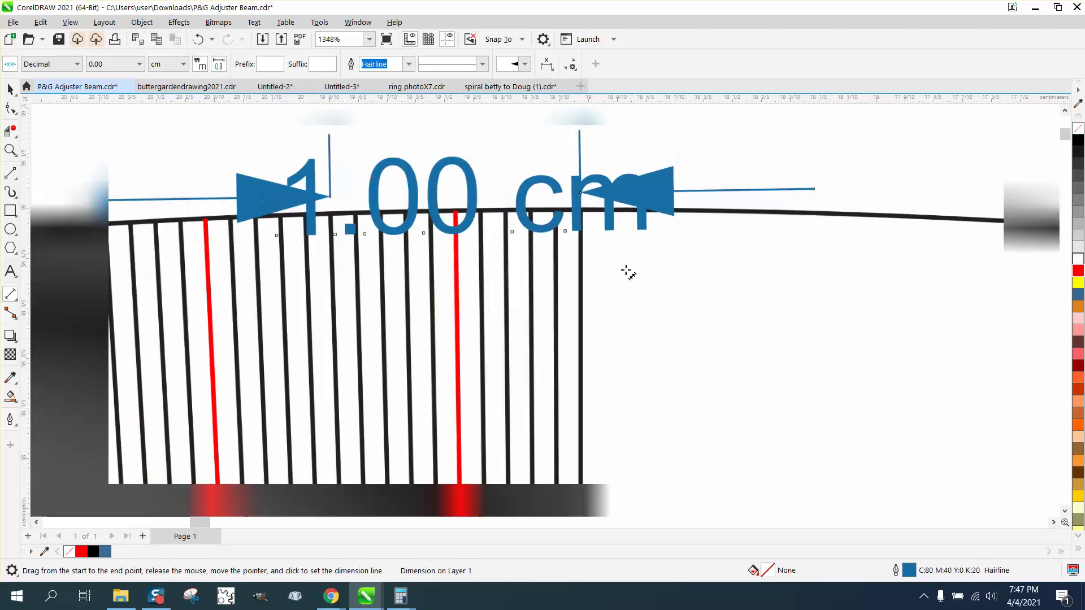
key("space")
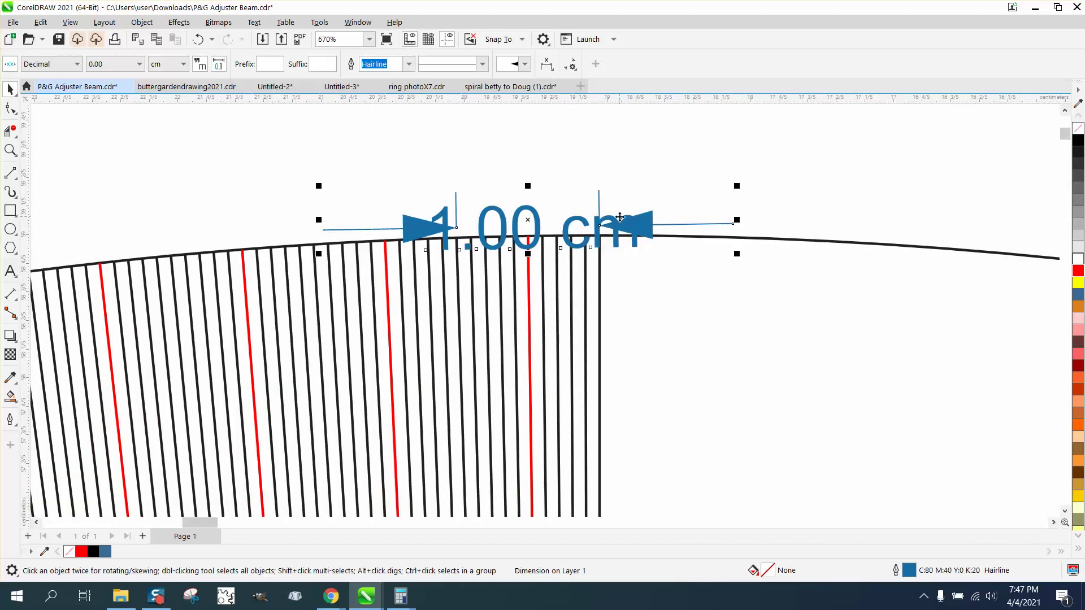
- Delete the 1.00 cm dimension and zoom out on the drawing
key("Delete")
scroll(625, 236, "down", 4)
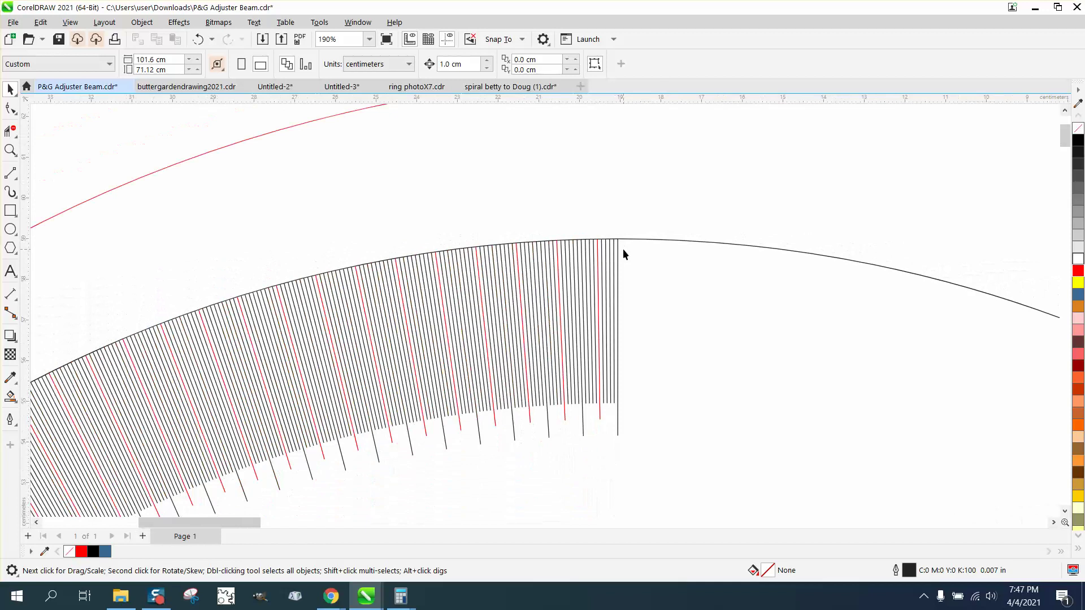
scroll(559, 315, "down", 1)
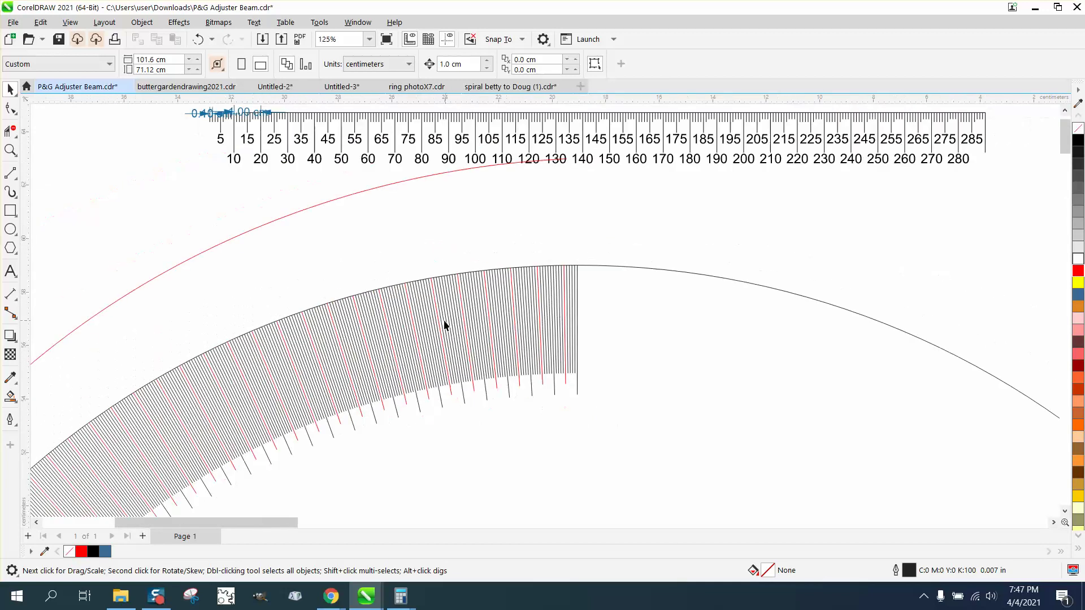
scroll(398, 337, "down", 1)
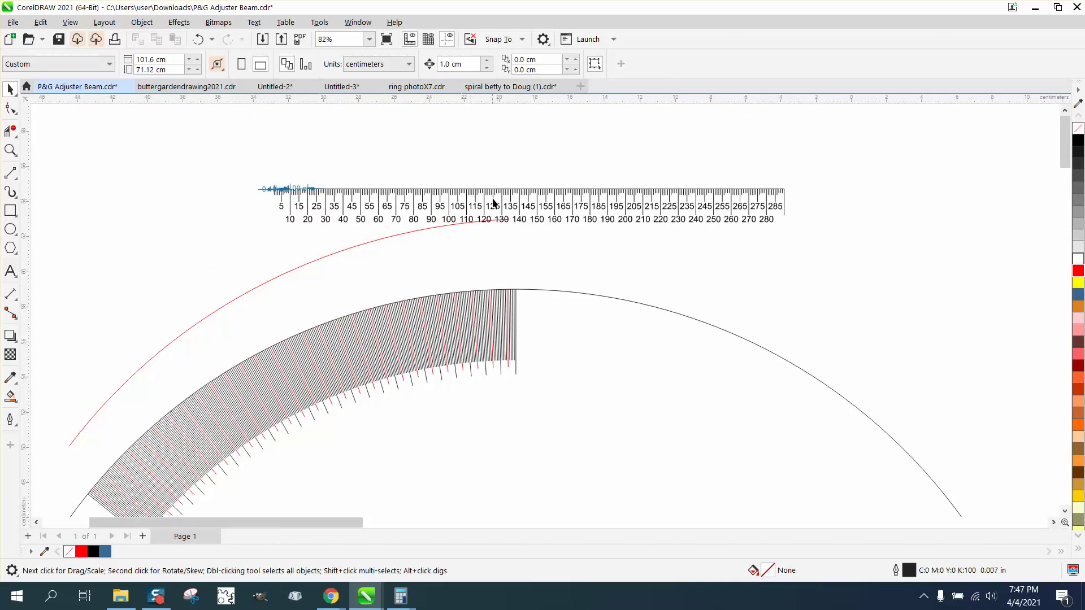
scroll(467, 228, "down", 4)
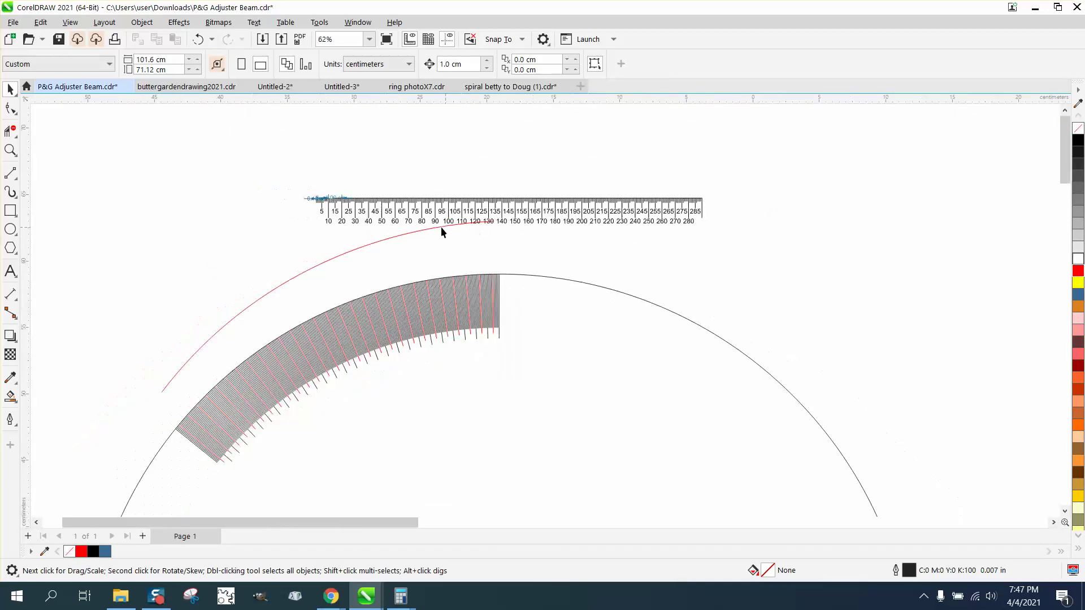
scroll(459, 237, "down", 1)
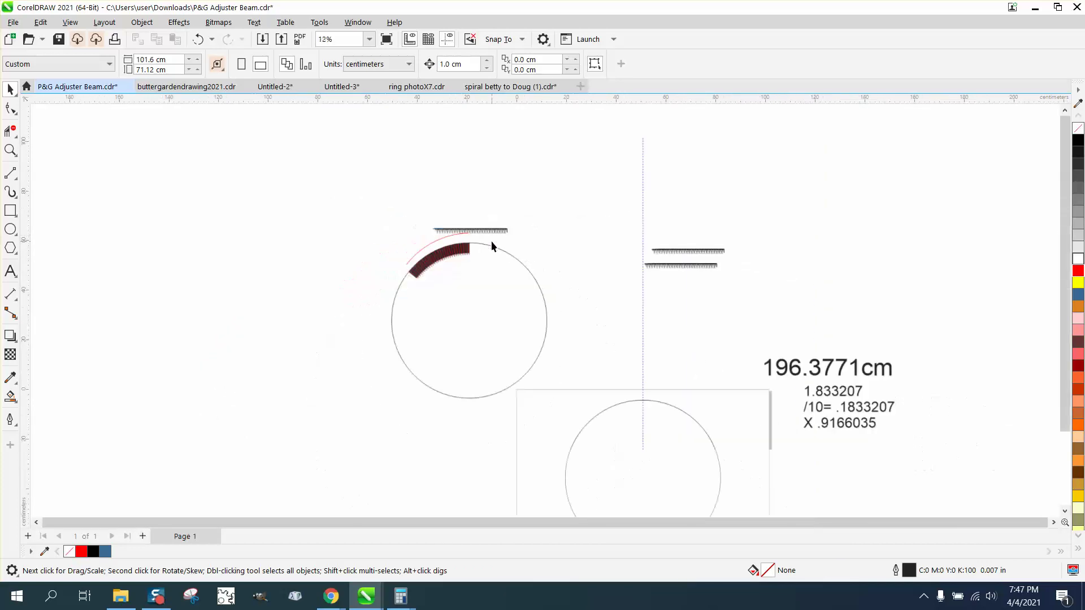
- Check both circles and zoom onto the lower reference circle with its 196.3771cm notes
left_click(518, 262)
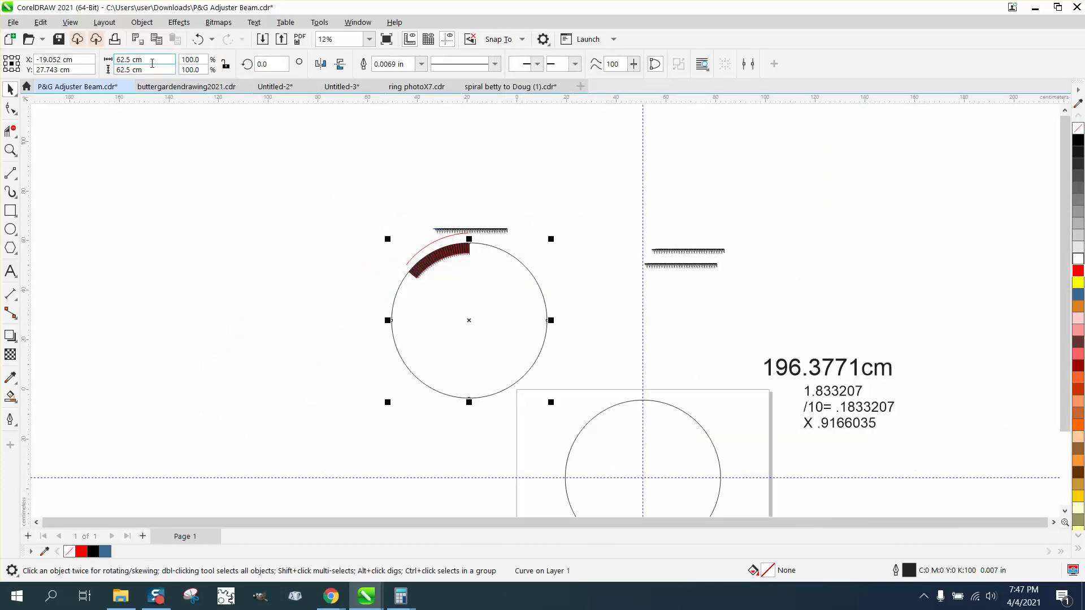
left_click(611, 405)
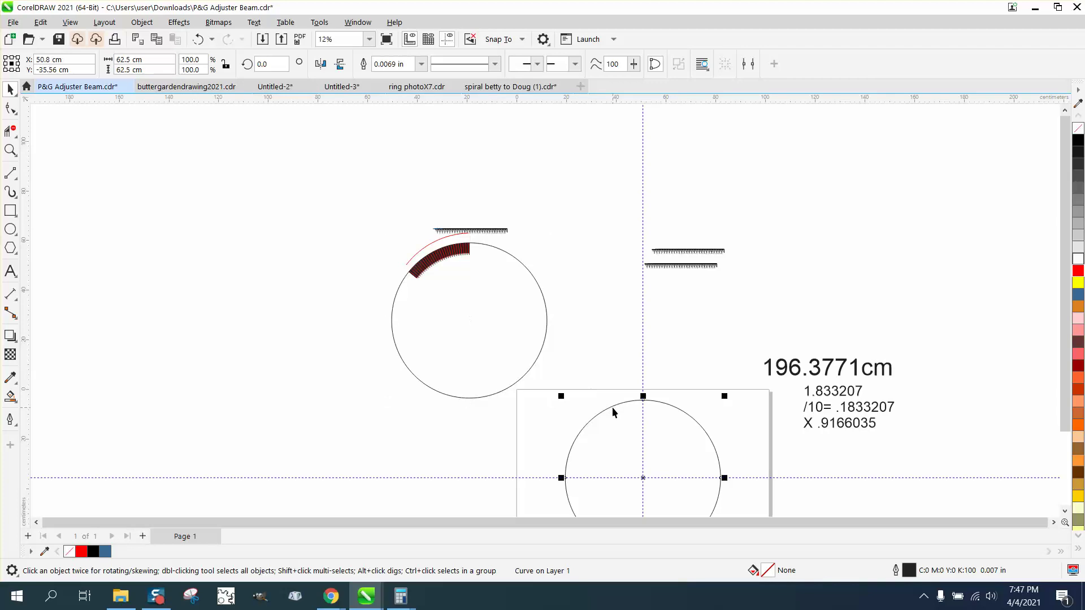
scroll(490, 311, "down", 1)
left_click(11, 149)
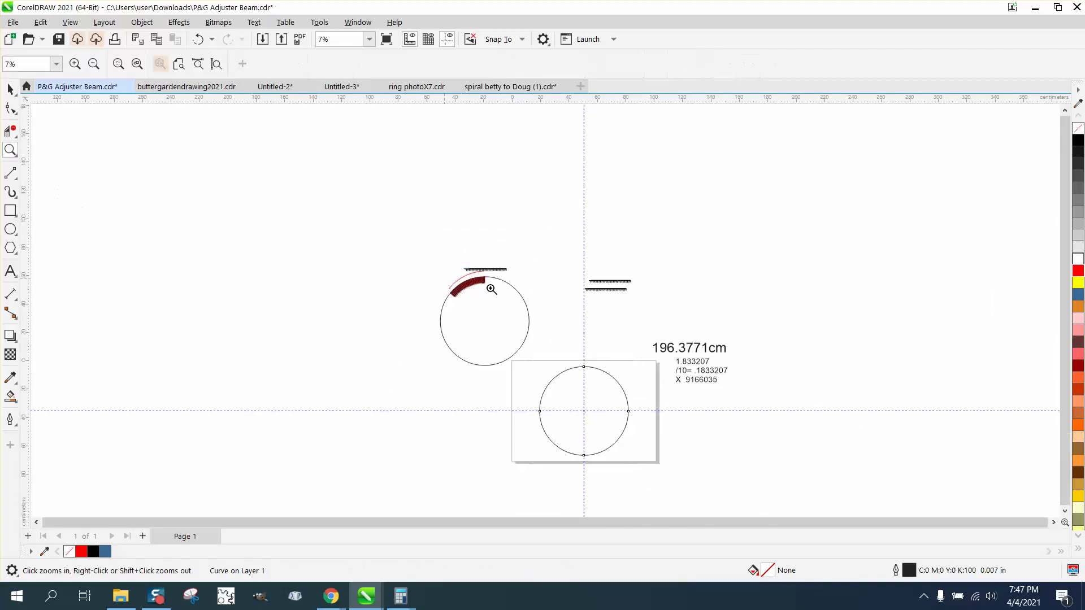
left_click_drag(504, 299, 659, 497)
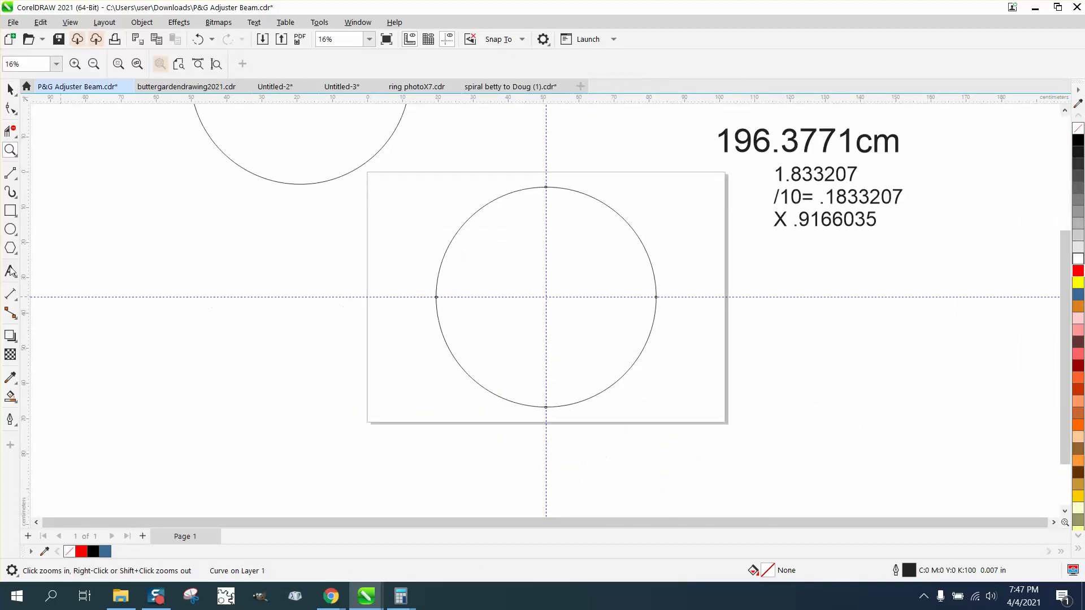
- Draw a short vertical 2-point line at the circle's centre
left_click(11, 174)
left_click(61, 194)
left_click_drag(234, 213, 234, 236)
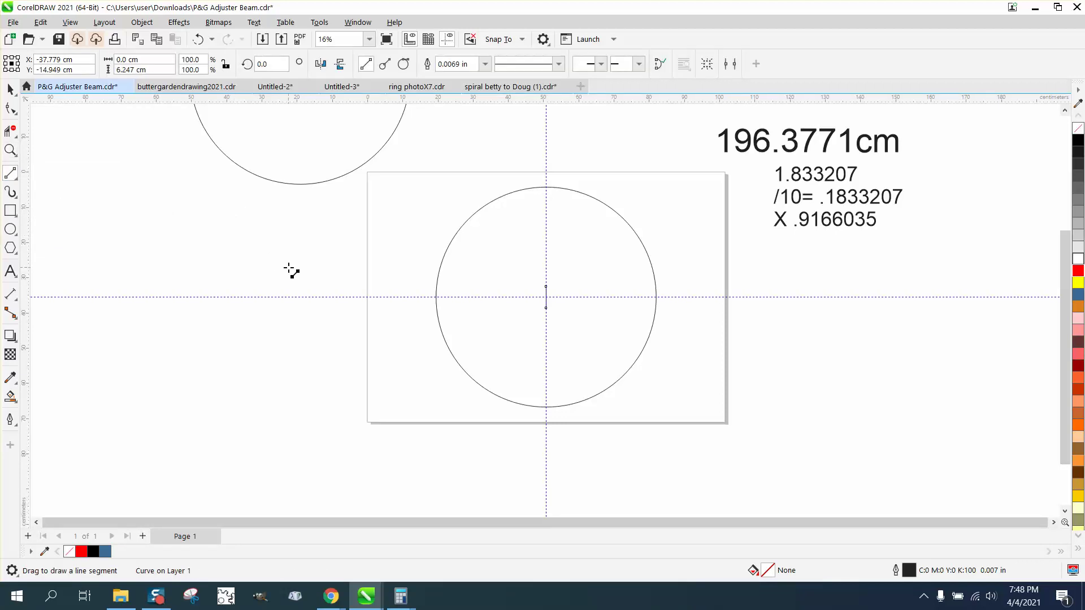
key("space")
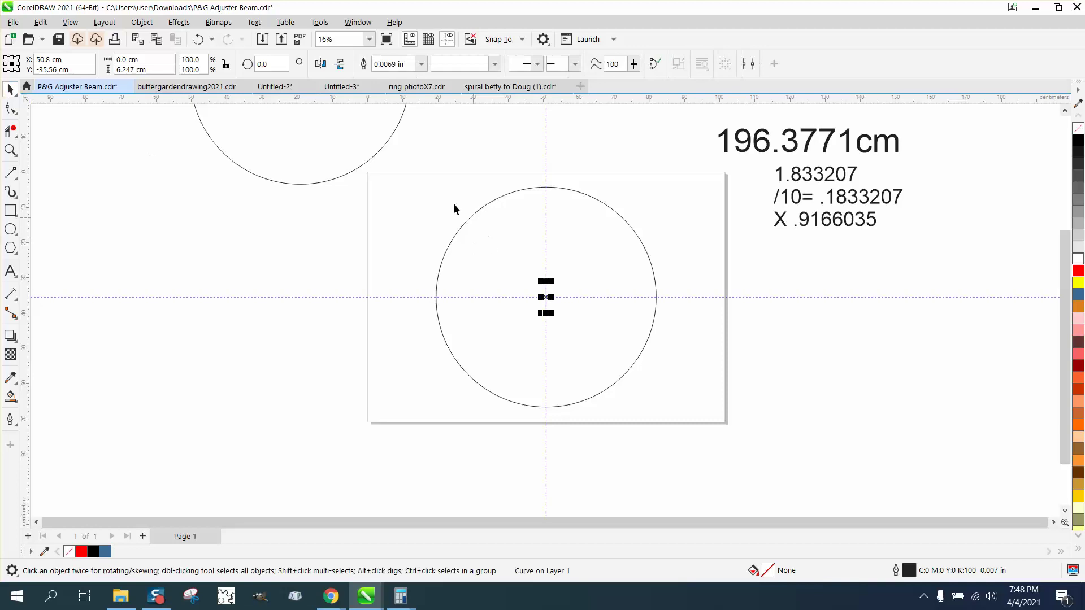
left_click_drag(419, 165, 701, 414)
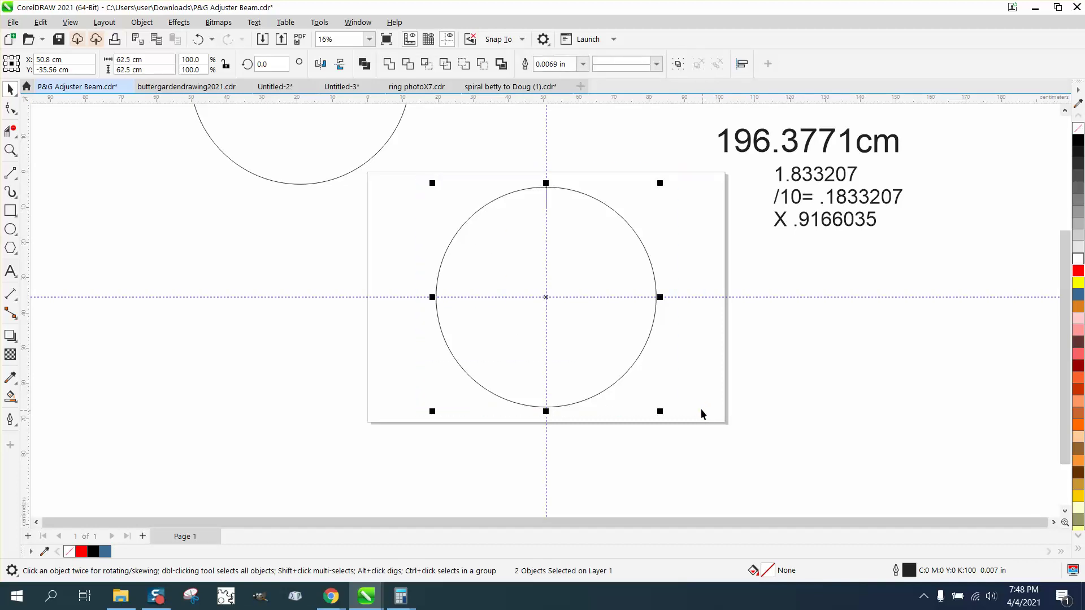
- Move the vertical line up and shorten it to about 2.53 cm from the arc's top node
left_click(11, 150)
left_click_drag(490, 171, 614, 234)
left_click(10, 90)
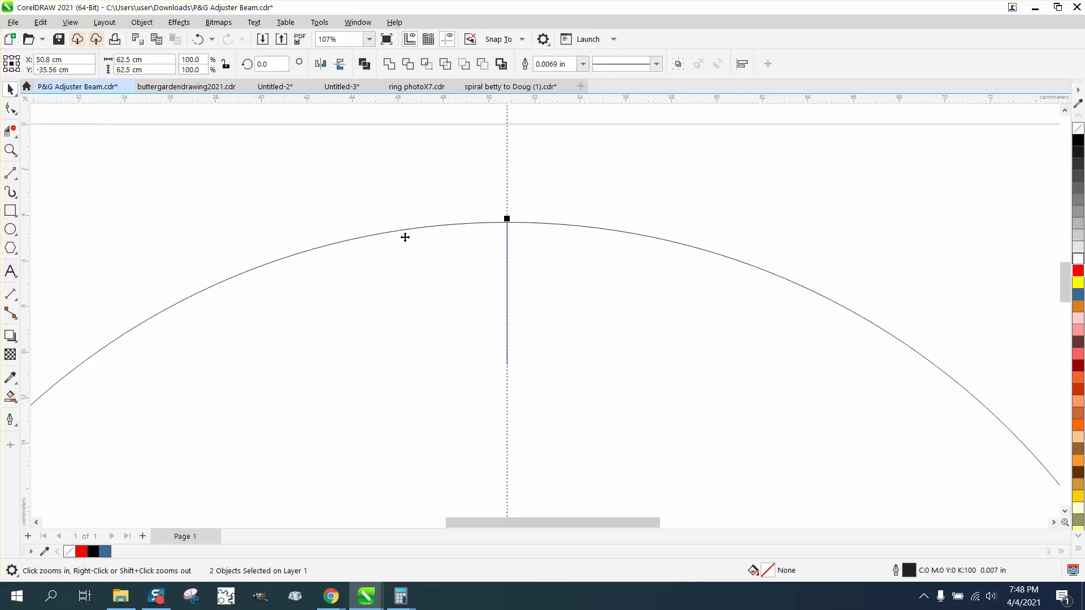
left_click(506, 364)
left_click(507, 368)
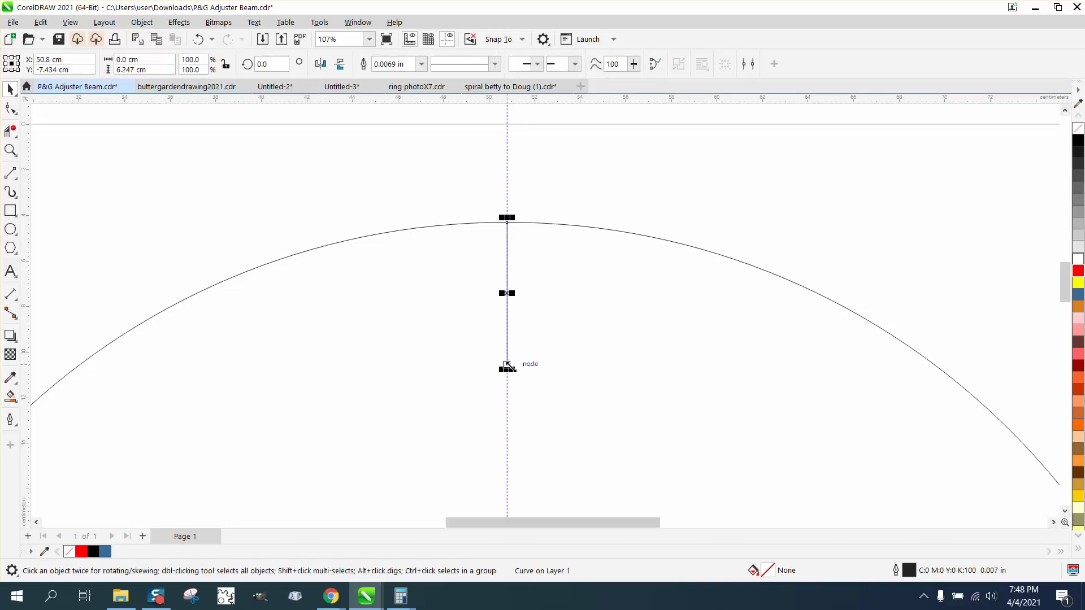
left_click_drag(507, 366, 507, 287)
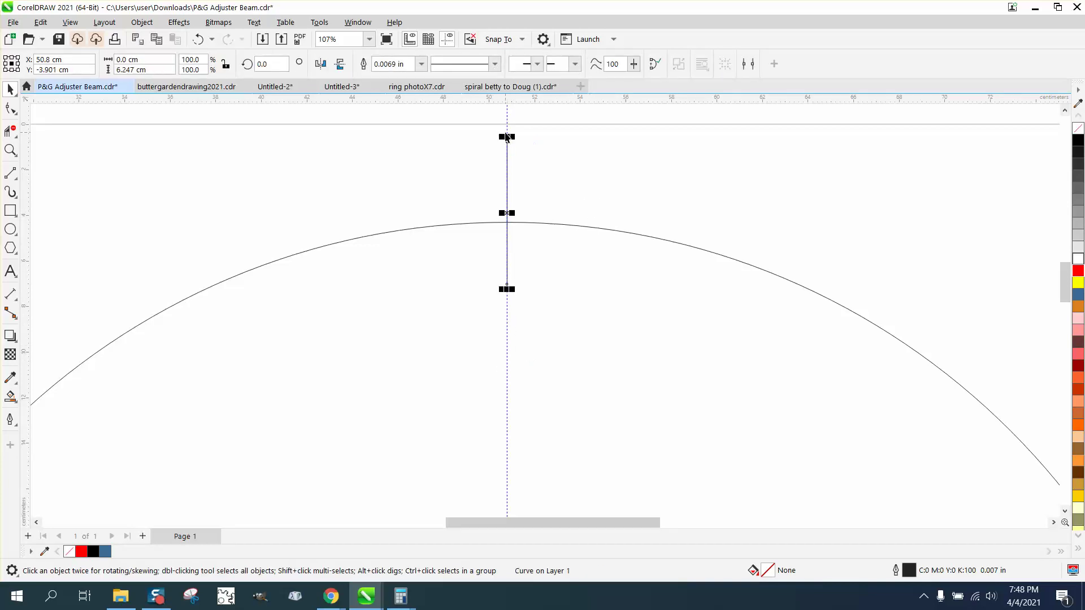
left_click_drag(507, 136, 507, 222)
- Undo the accidental guideline move and select the large arc
left_click(554, 202)
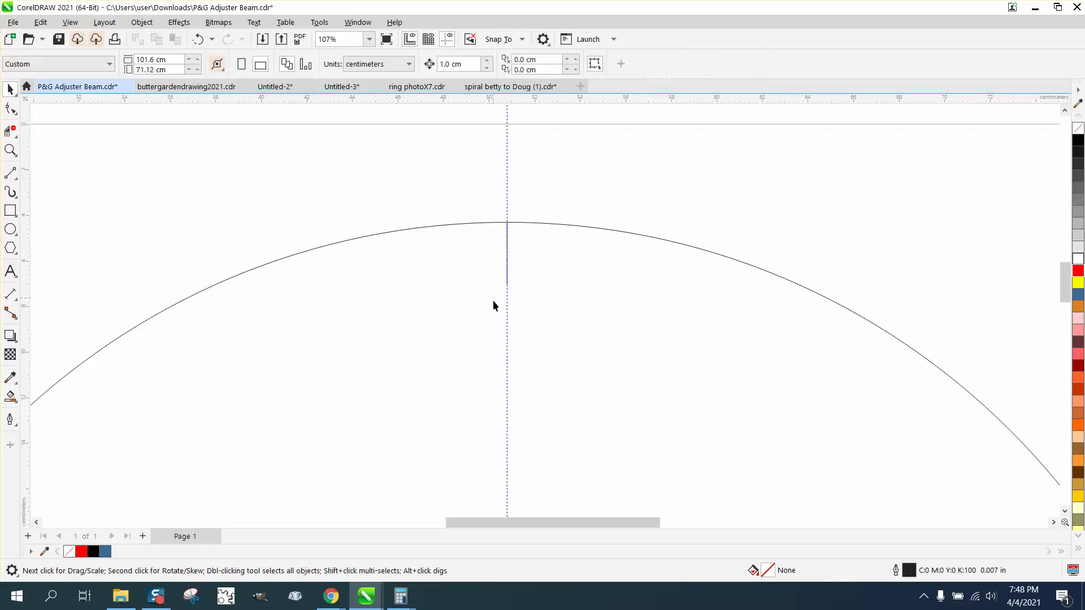
left_click_drag(507, 306, 570, 310)
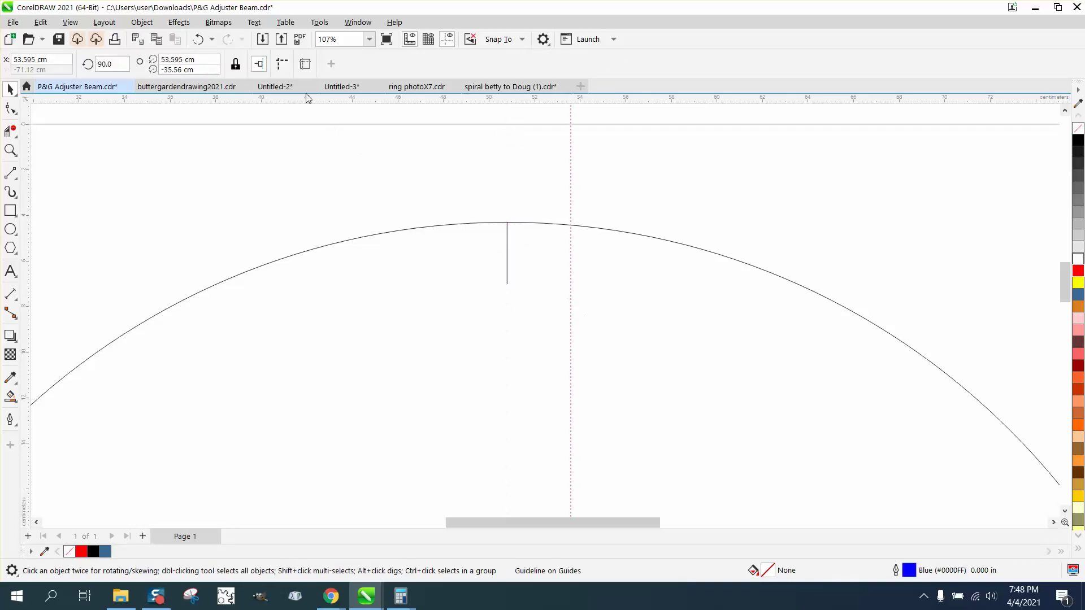
left_click(199, 38)
scroll(576, 172, "down", 4)
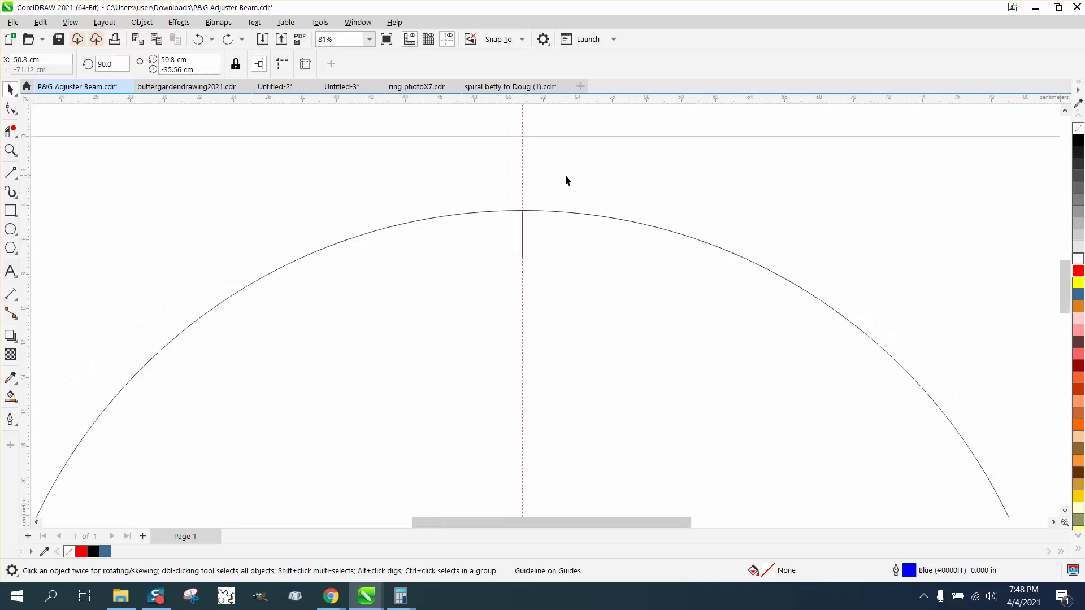
left_click(597, 204)
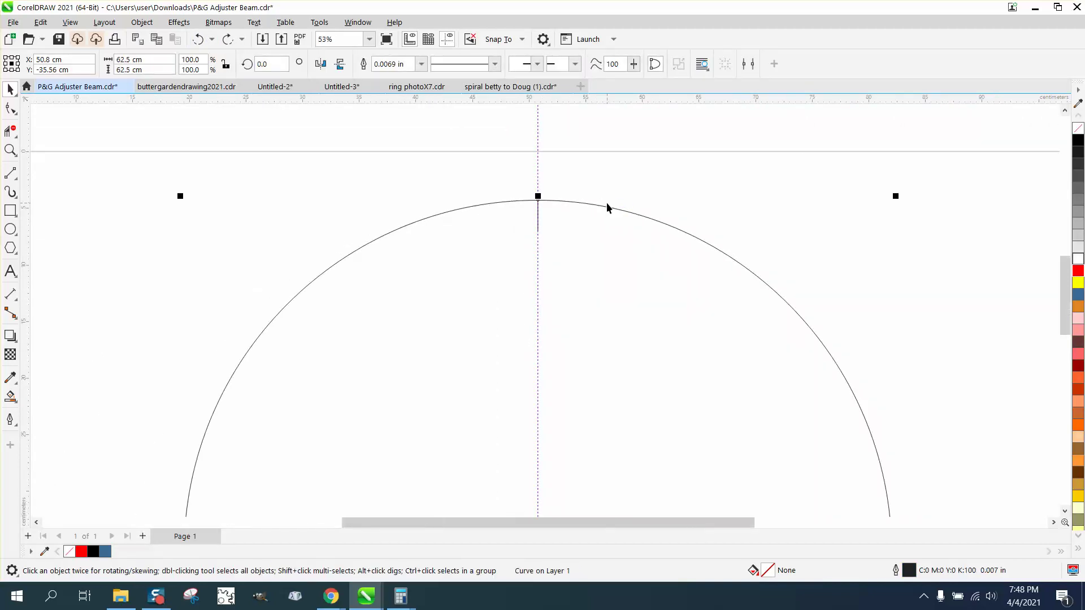
- Browse the Window and Object menus with the large arc selected
left_click(357, 22)
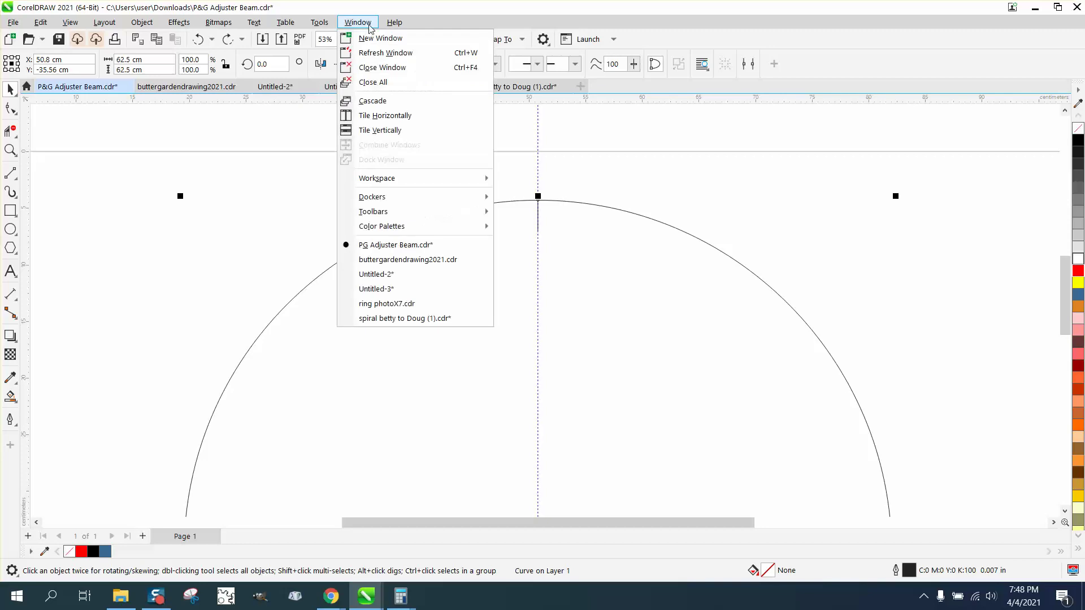
left_click(306, 243)
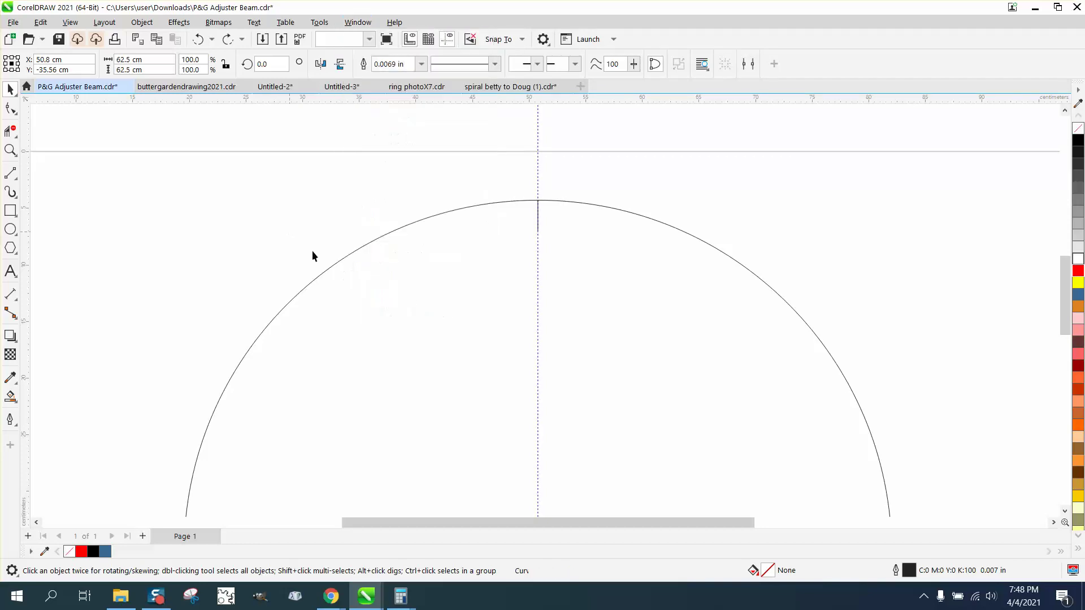
left_click(317, 255)
left_click(328, 268)
left_click(142, 22)
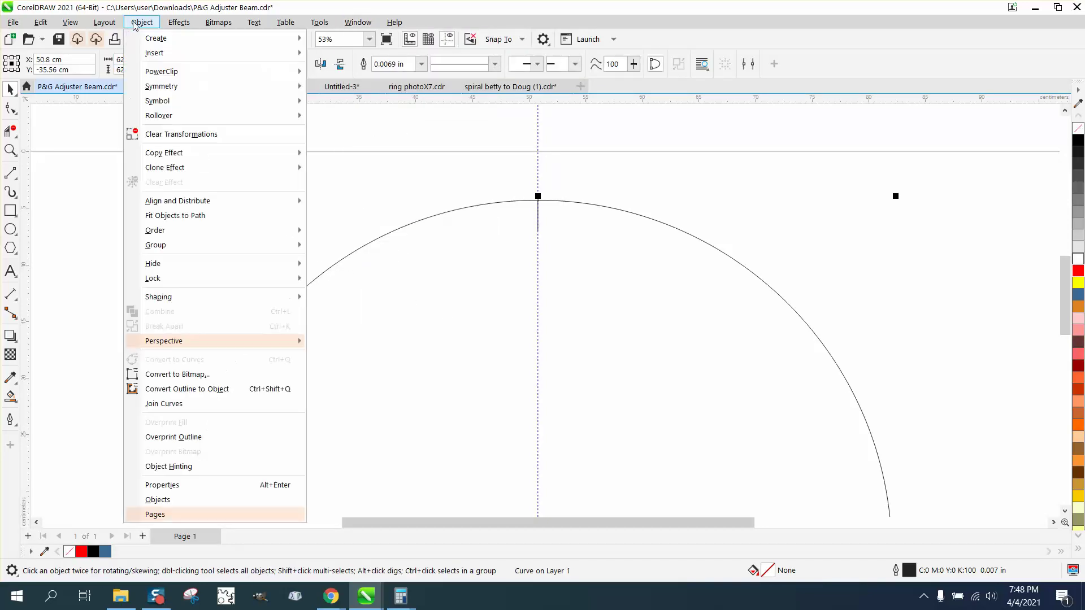
left_click(440, 217)
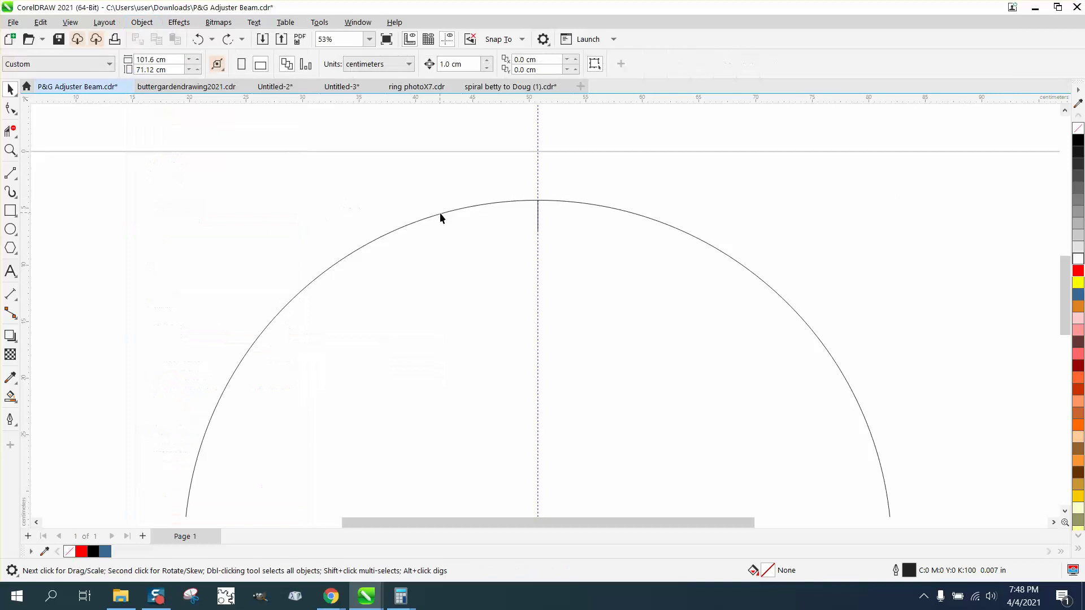
left_click(442, 215)
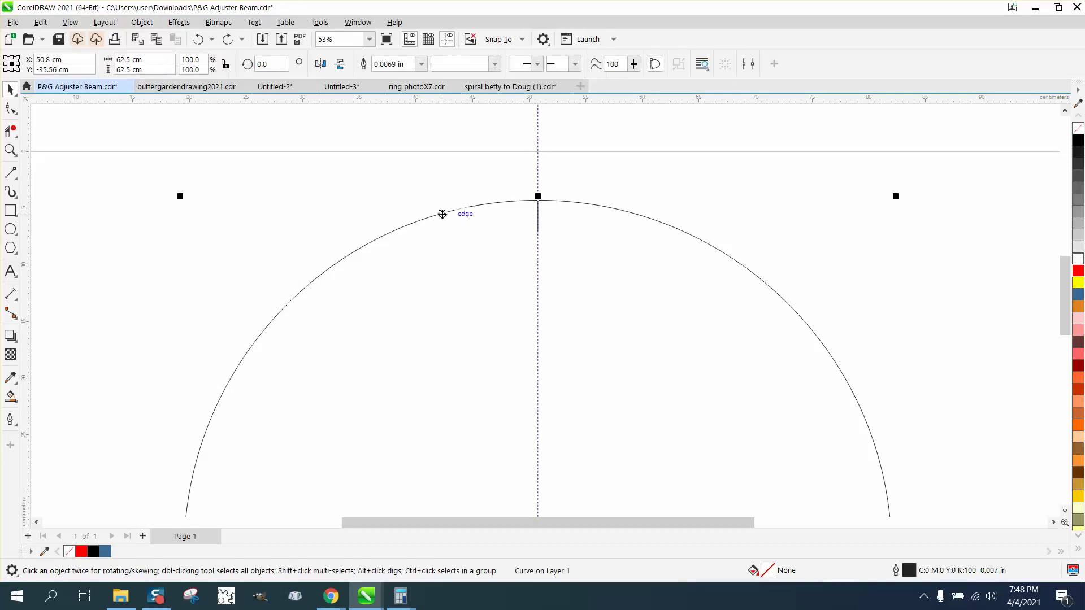
left_click(357, 22)
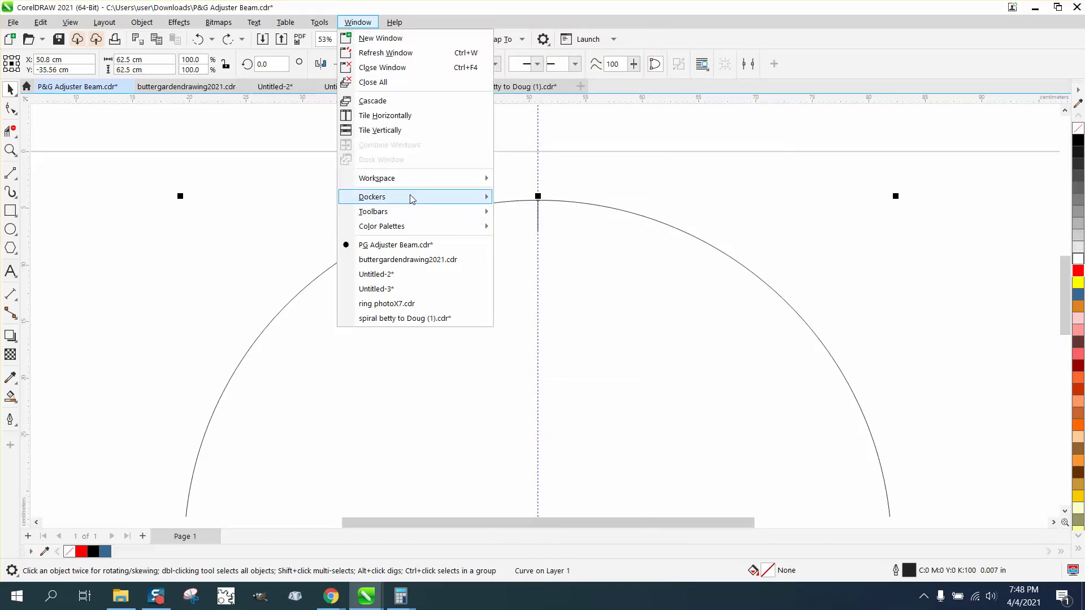
mouse_move(482, 198)
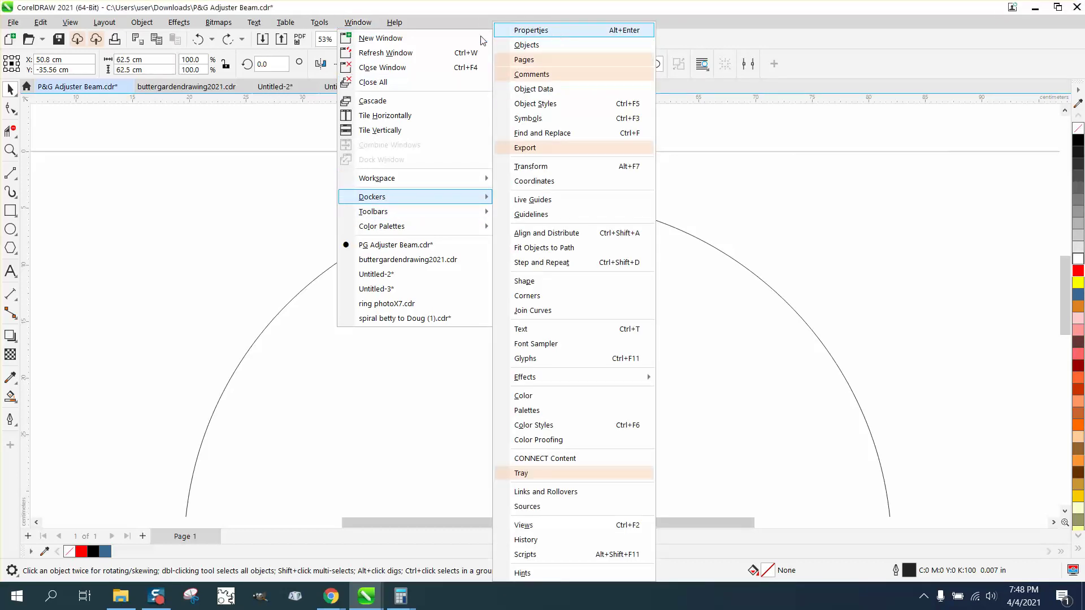
left_click(550, 32)
scroll(535, 117, "down", 4)
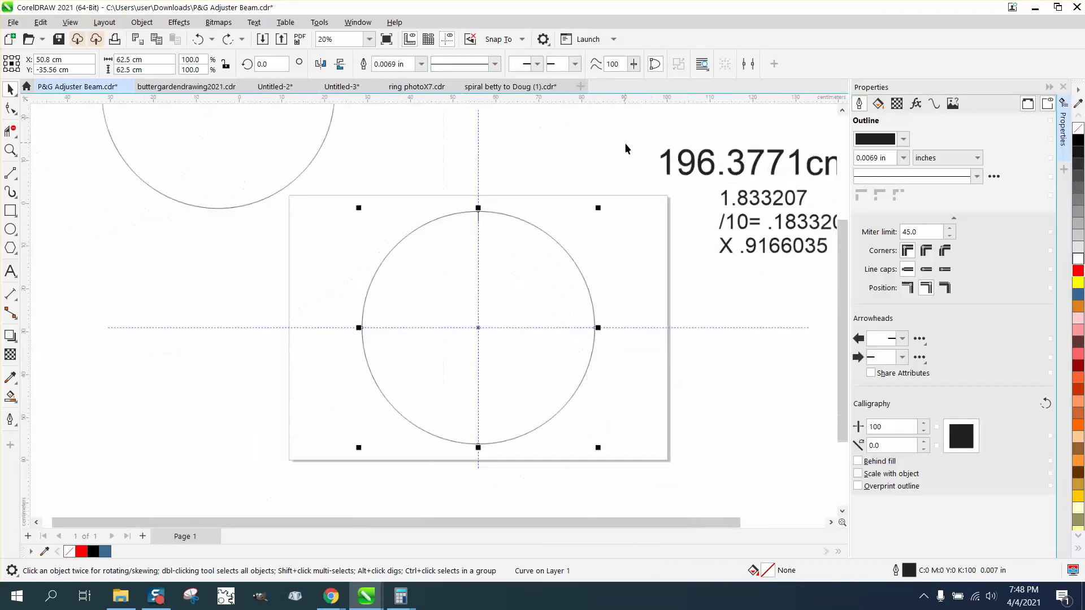
left_click(935, 104)
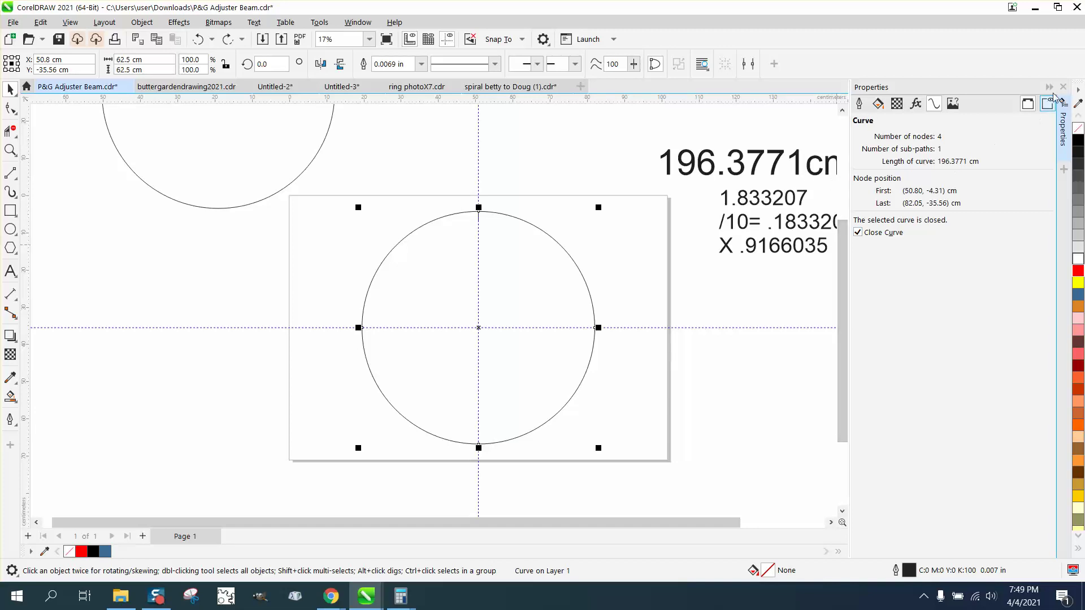
left_click(1040, 105)
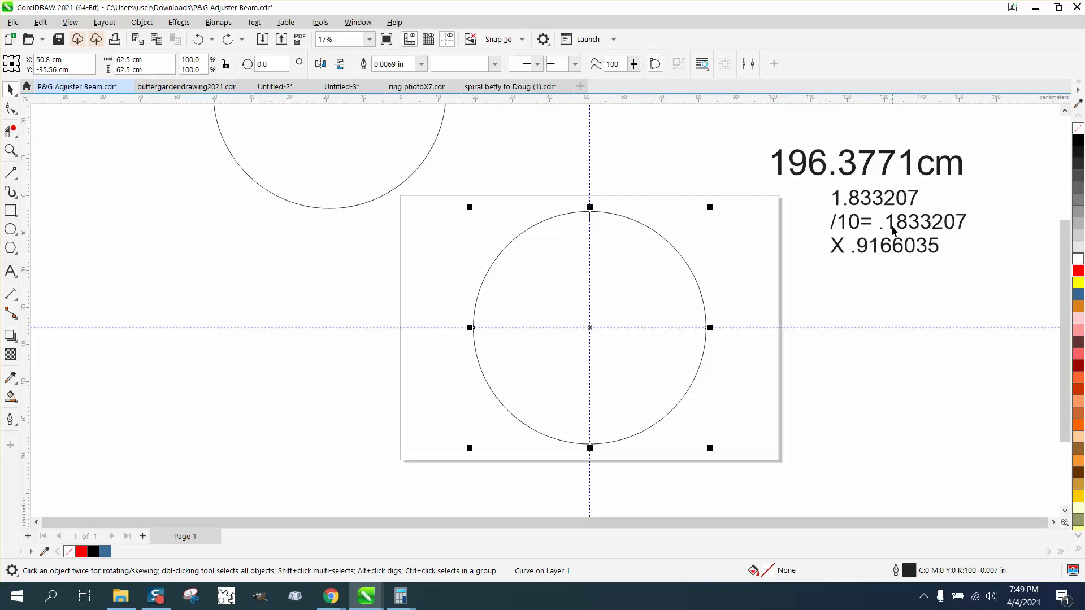
- Zoom in on the upper part of the large circle and select it
left_click(19, 154)
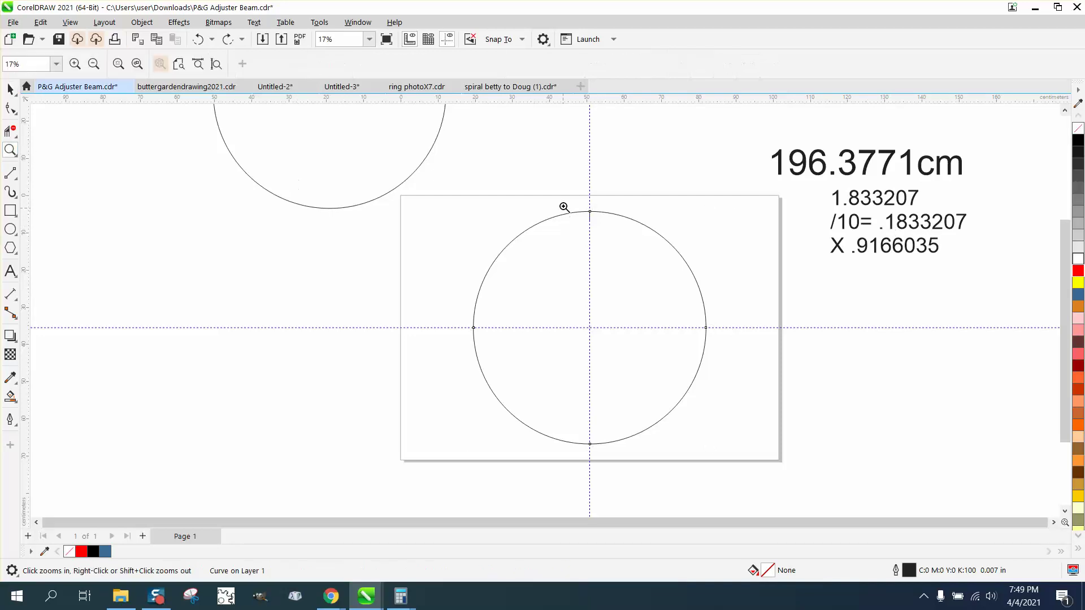
left_click_drag(562, 196, 625, 252)
scroll(503, 220, "down", 5)
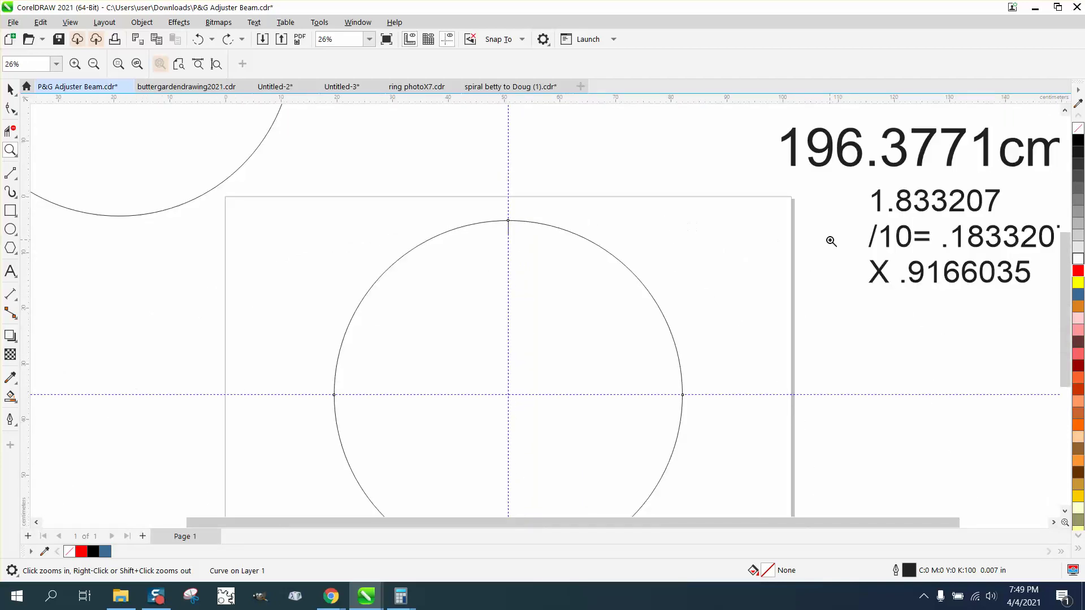
scroll(725, 232, "down", 1)
left_click_drag(504, 210, 657, 418)
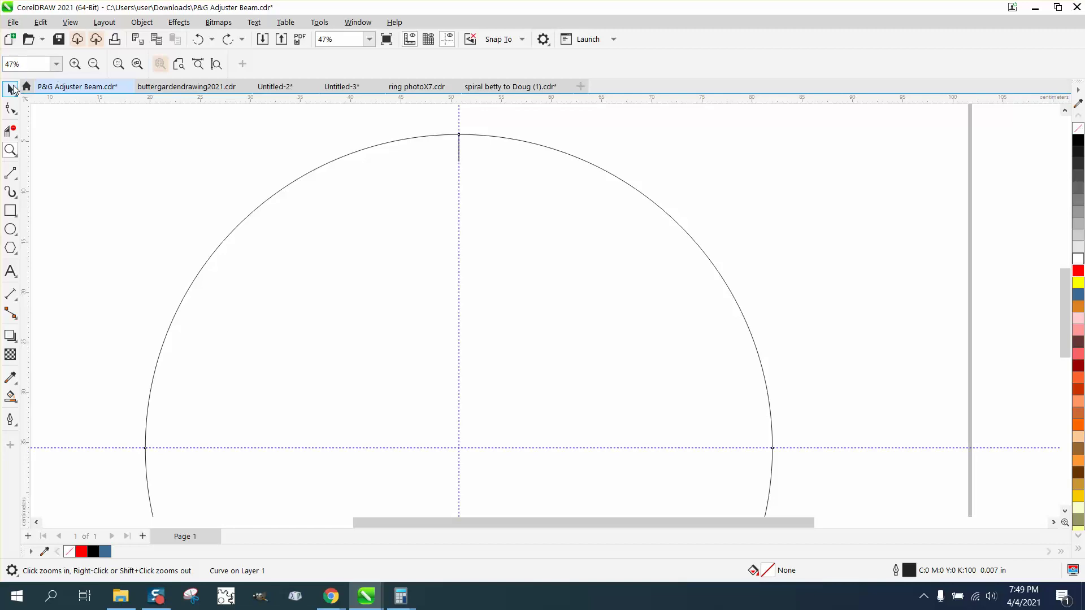
left_click(10, 89)
- Rotate the circle 0.183° with 10 copies via the Transform docker
left_click(359, 23)
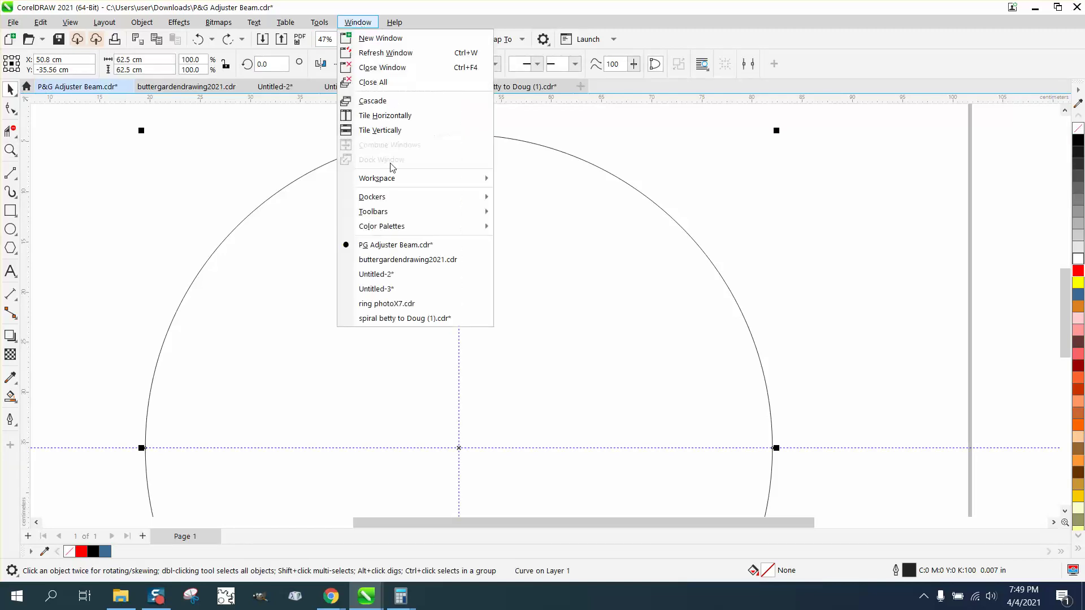
mouse_move(391, 199)
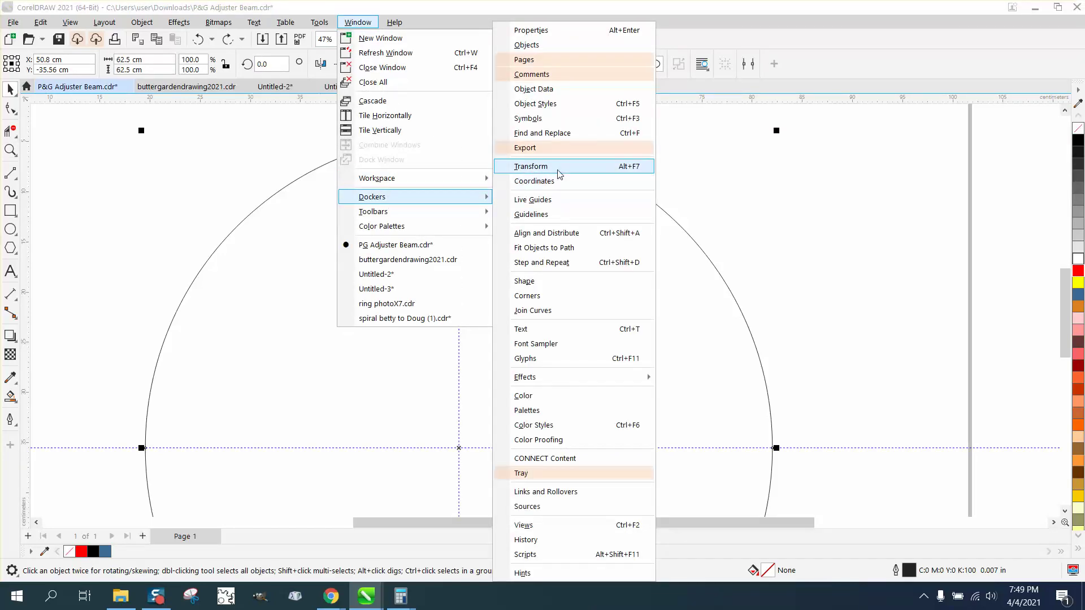
left_click(532, 167)
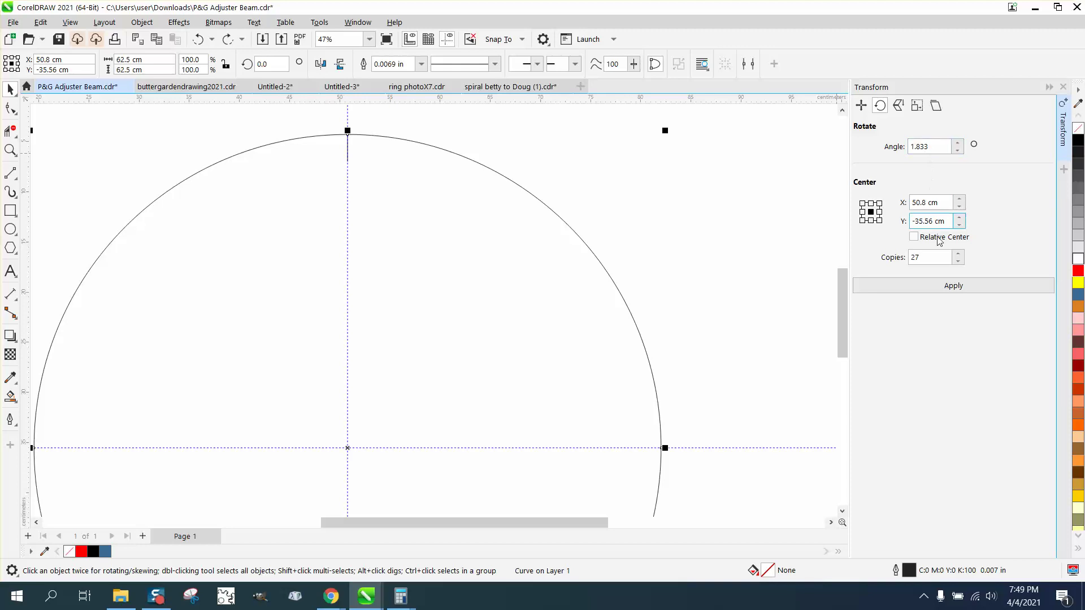
left_click_drag(943, 147, 886, 150)
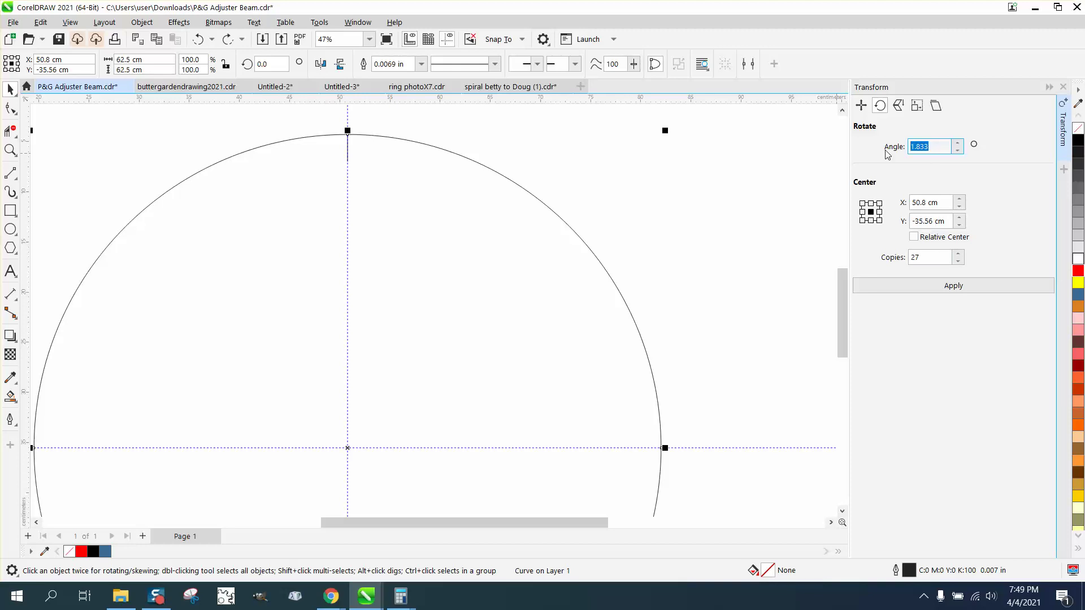
type(".")
left_click_drag(941, 257, 912, 258)
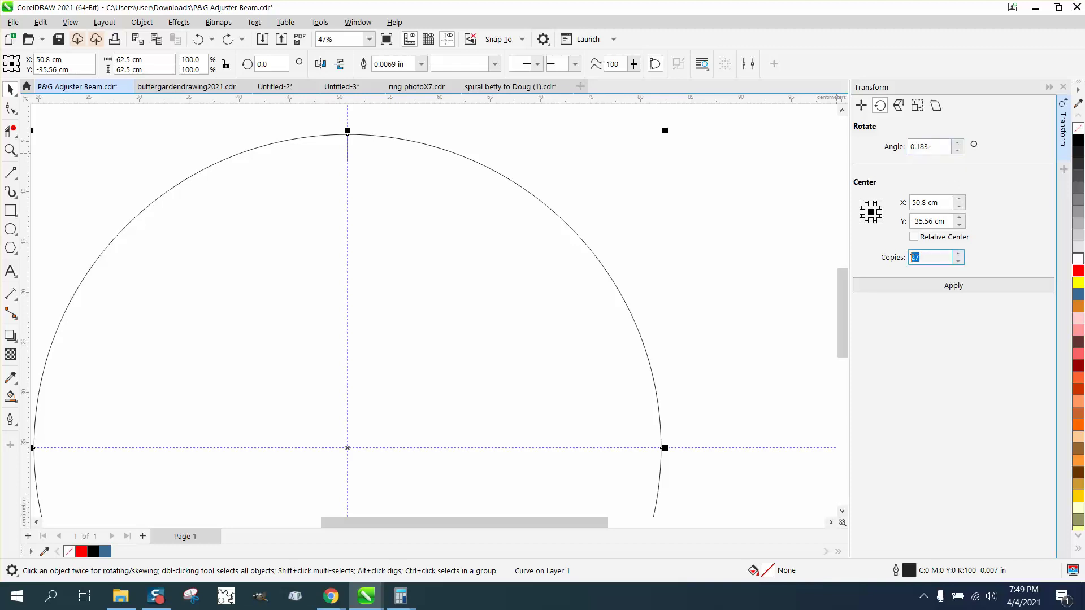
type("10")
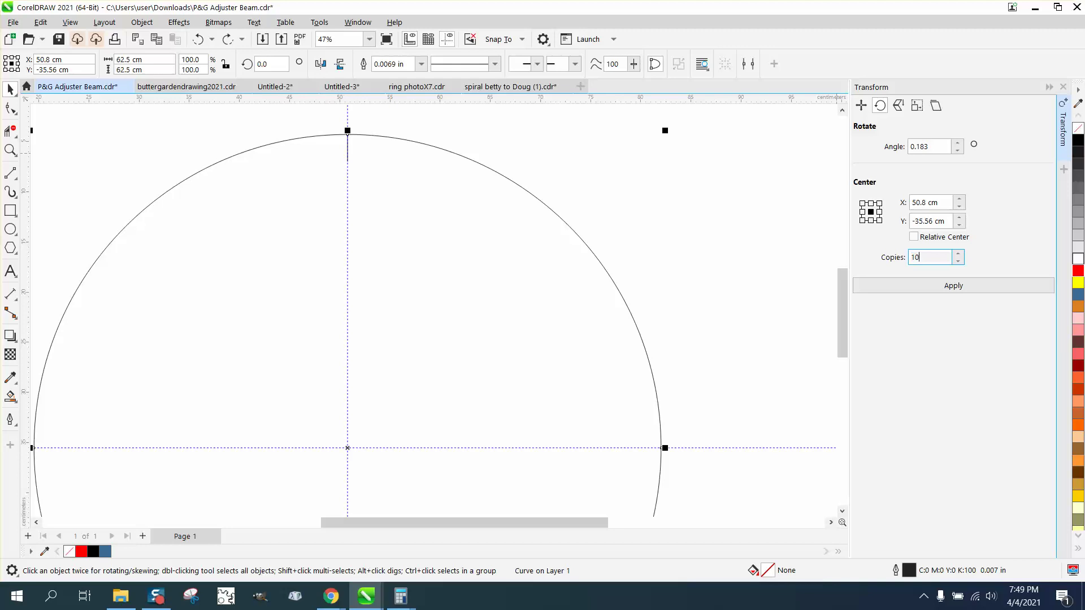
left_click(961, 287)
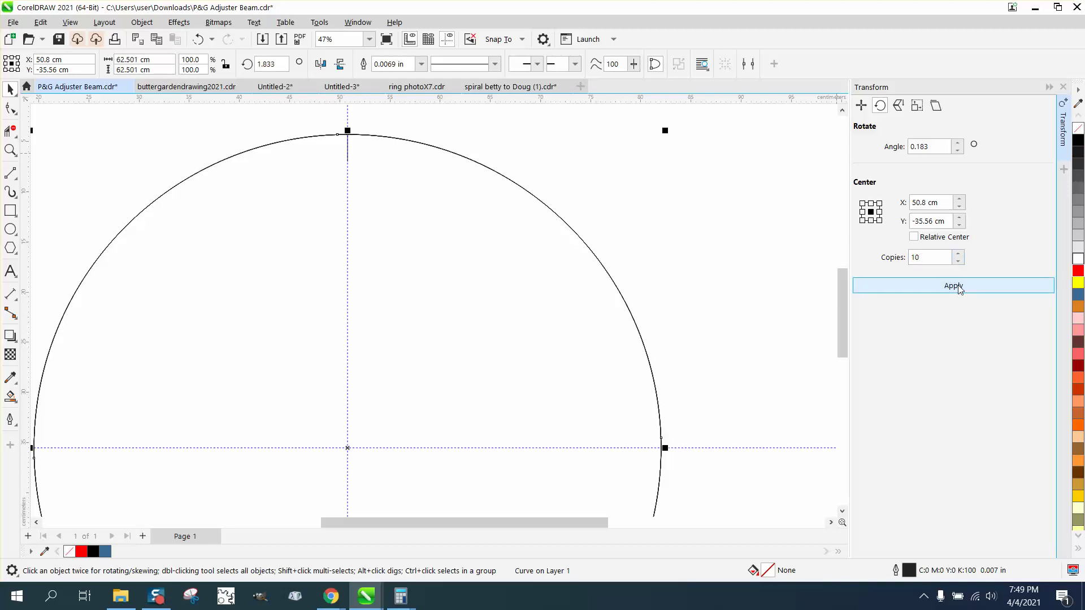
- Undo the circle copies and make 10 tick-line copies rotated 0.183° about the circle's centre
left_click(199, 39)
left_click(348, 147)
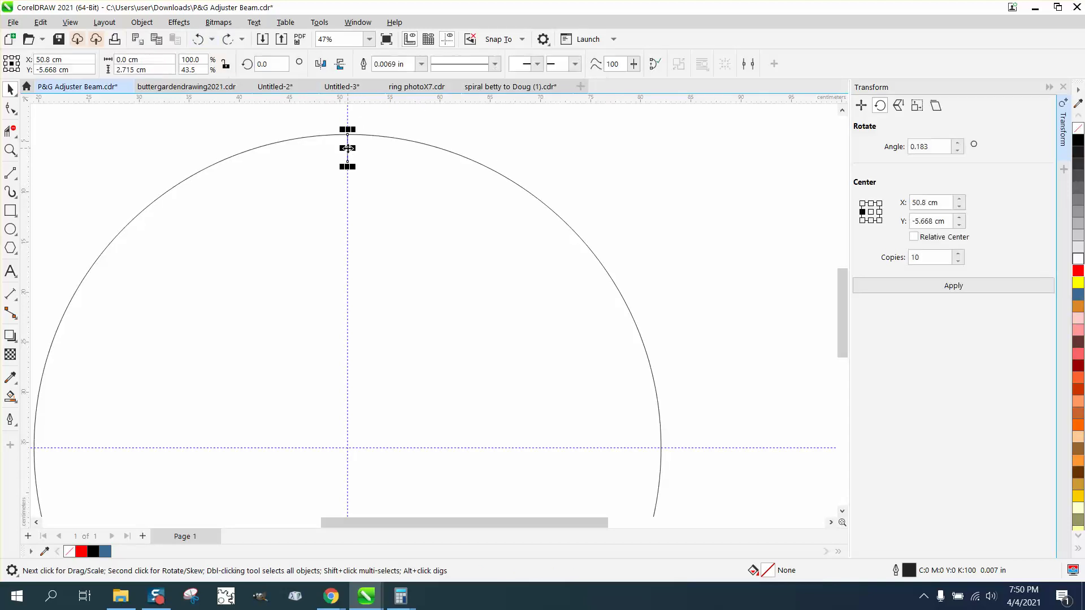
left_click(348, 148)
left_click_drag(347, 148, 348, 444)
left_click(353, 141)
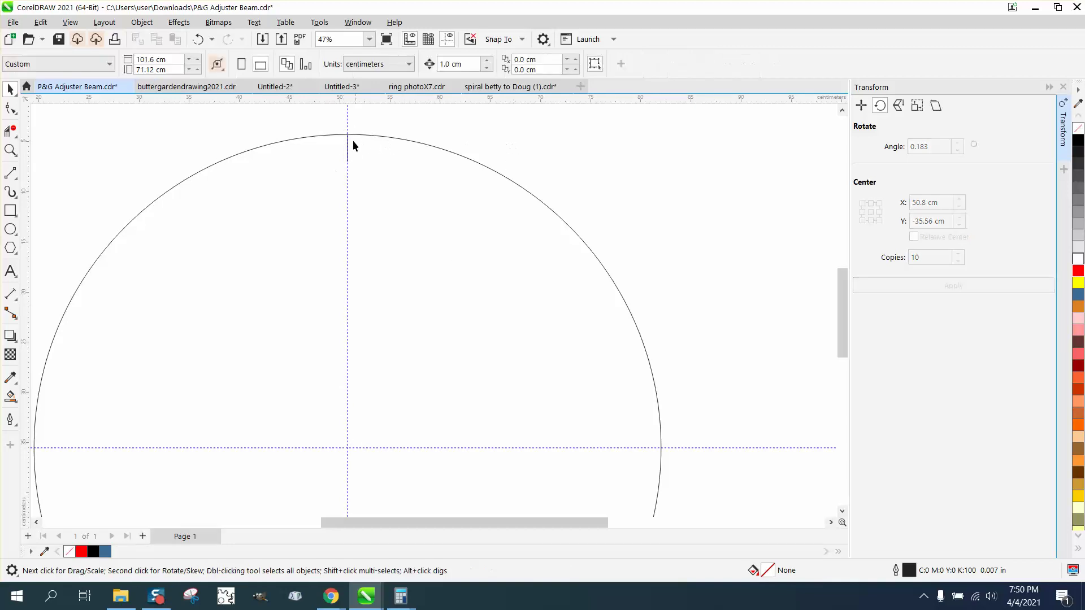
left_click(347, 144)
left_click(348, 146)
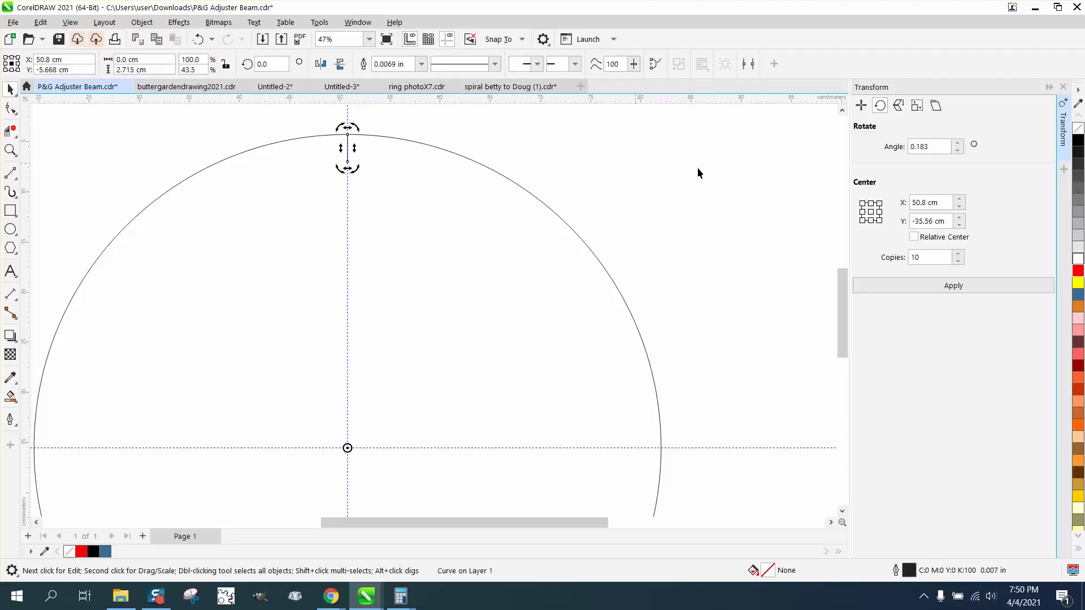
left_click(959, 287)
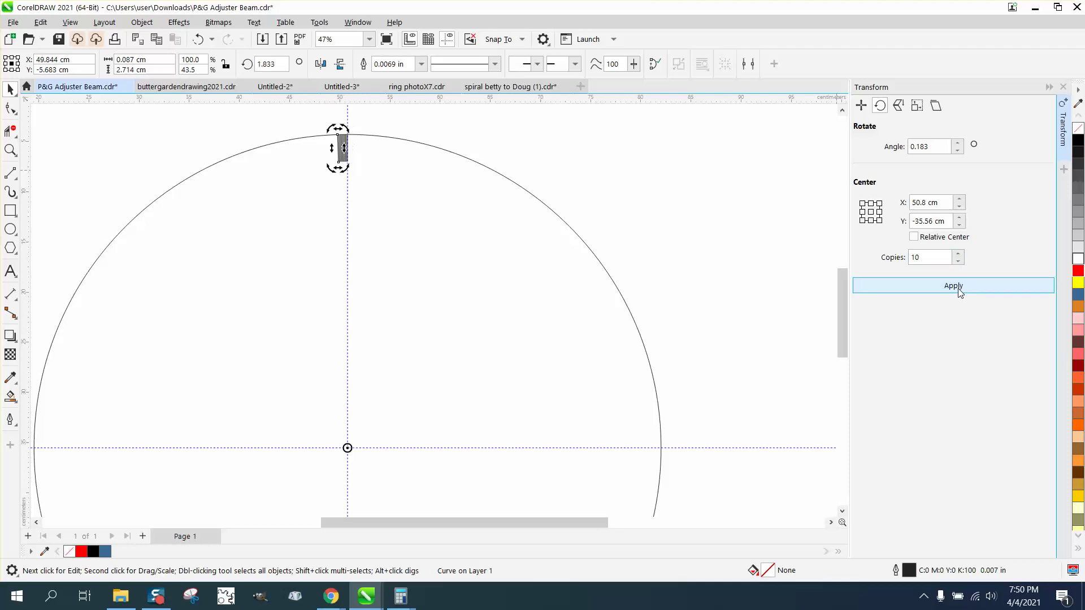
- Zoom in to inspect the fan of rotated ticks, then zoom back out to the whole arc
left_click(10, 149)
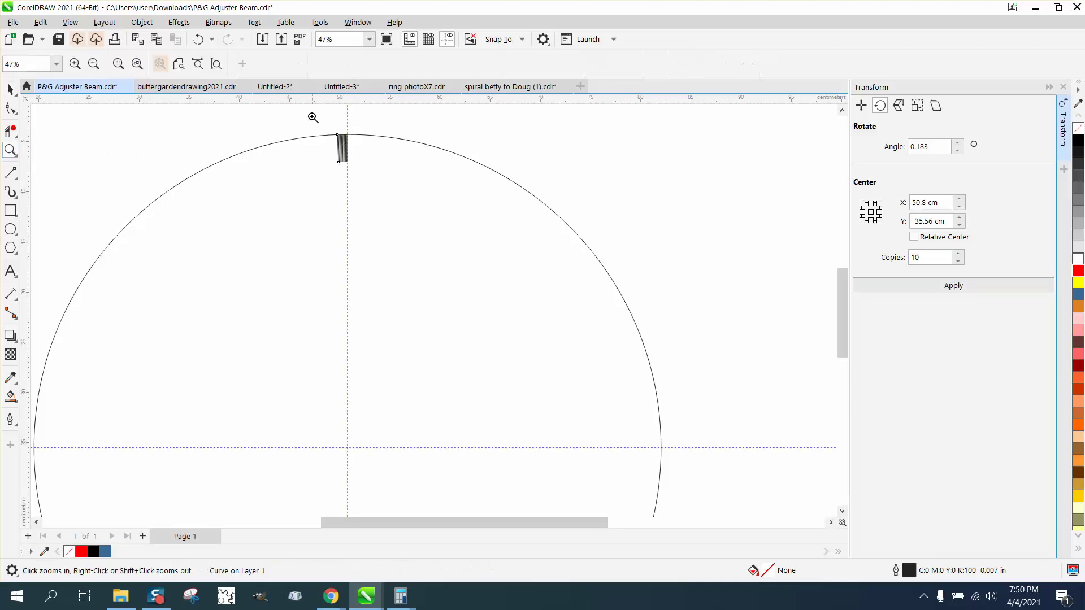
left_click_drag(312, 113, 396, 178)
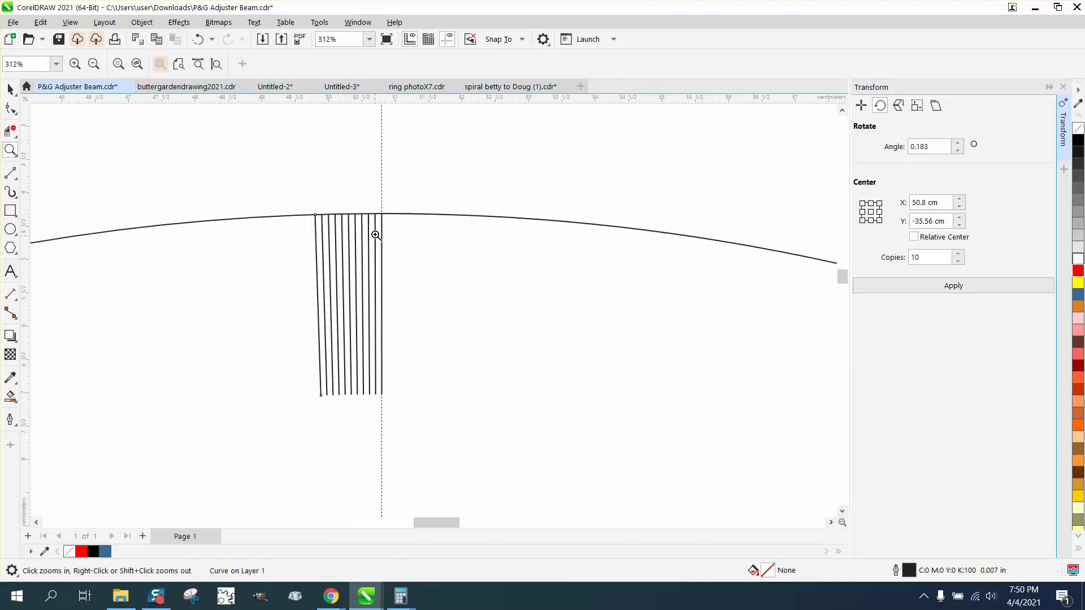
left_click(10, 90)
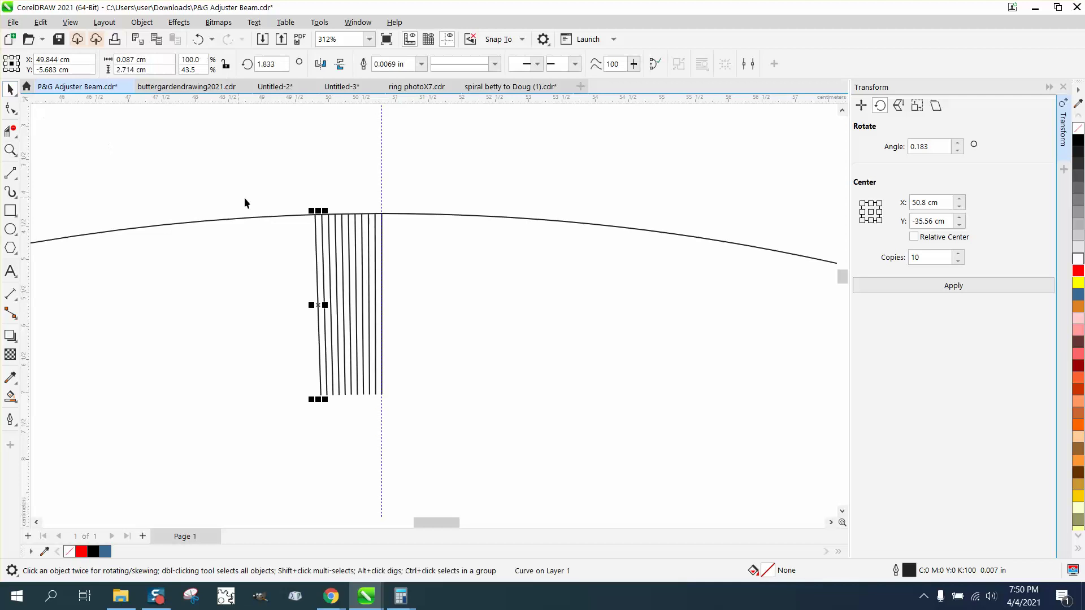
left_click(10, 150)
left_click_drag(259, 189, 490, 420)
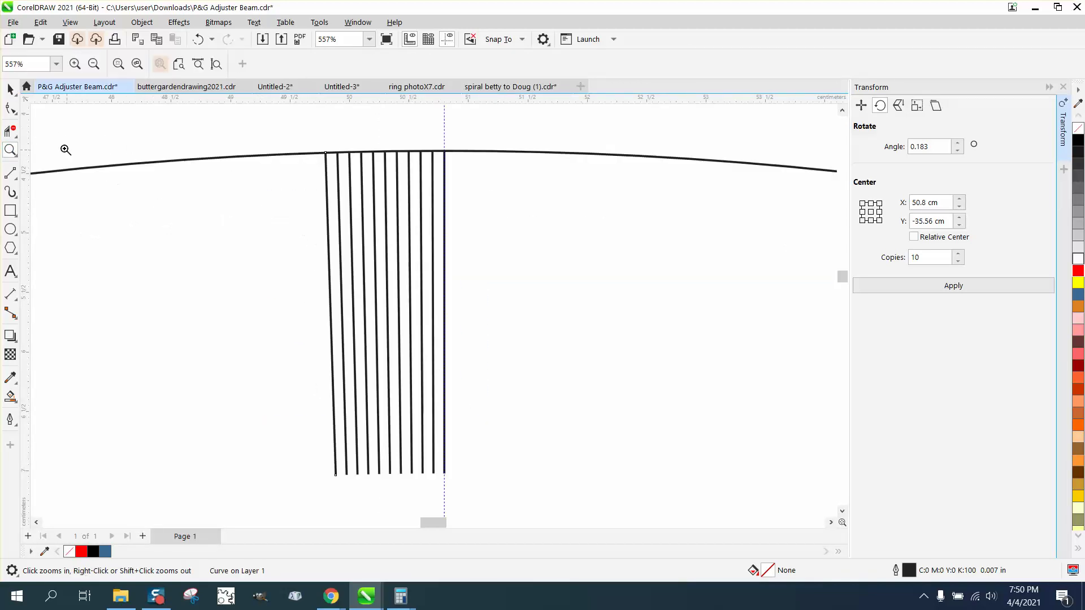
right_click(153, 146)
right_click(317, 154)
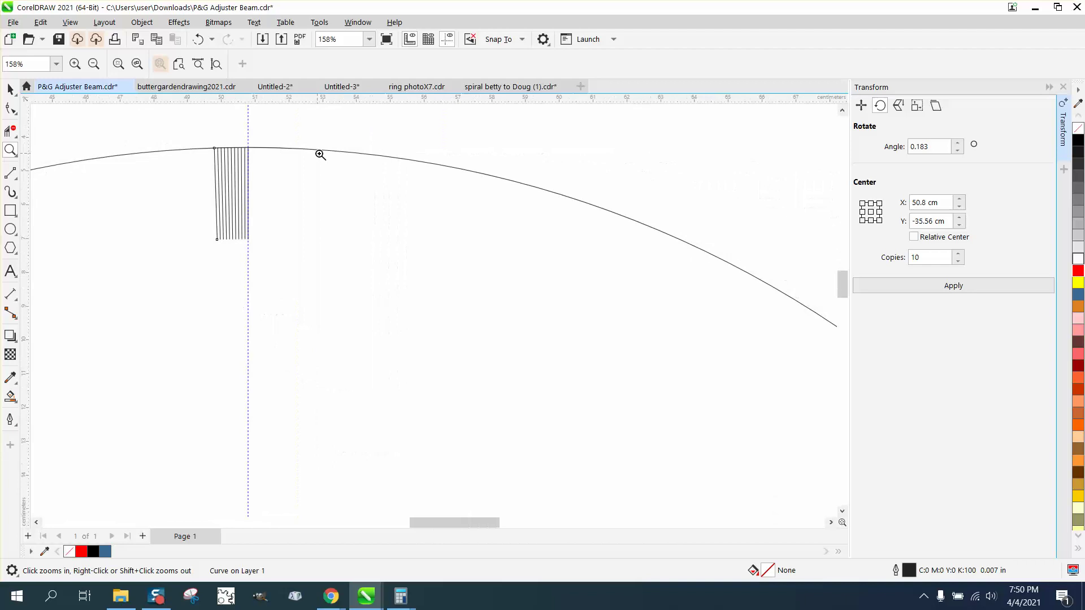
right_click(315, 174)
- Draw a second circle, centre it with P, and scale it to 60.768 cm
left_click(13, 235)
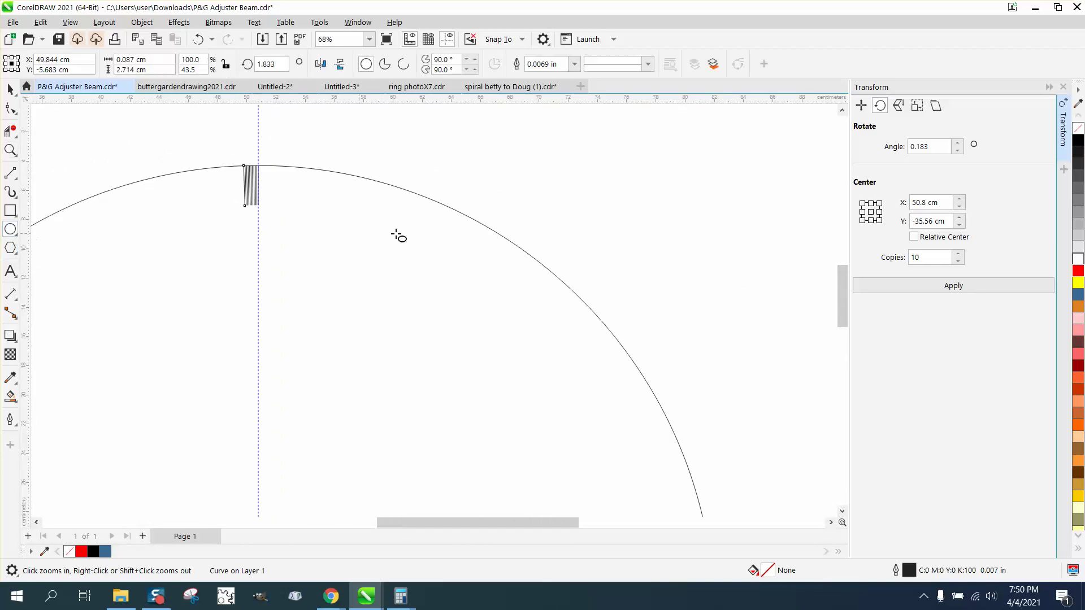
scroll(515, 228, "down", 2)
left_click_drag(661, 219, 190, 495)
key("p")
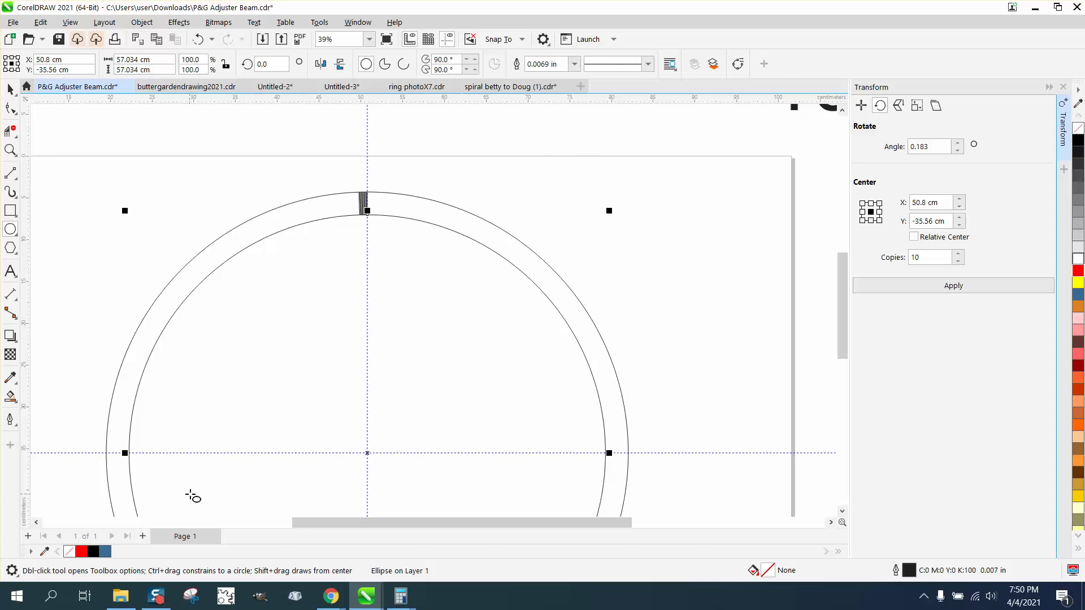
left_click(14, 91)
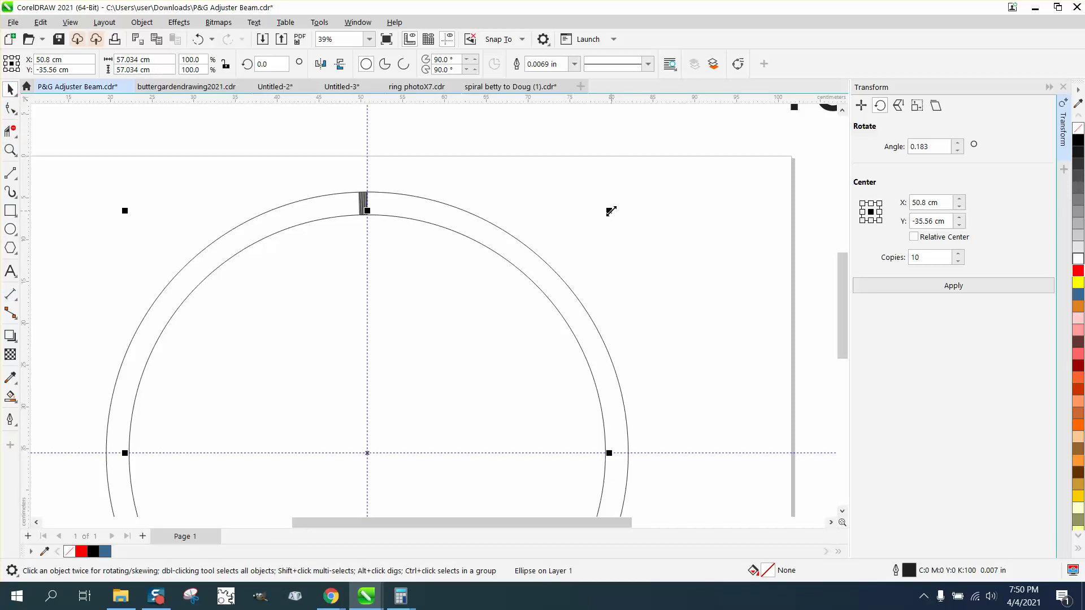
left_click_drag(611, 211, 625, 196)
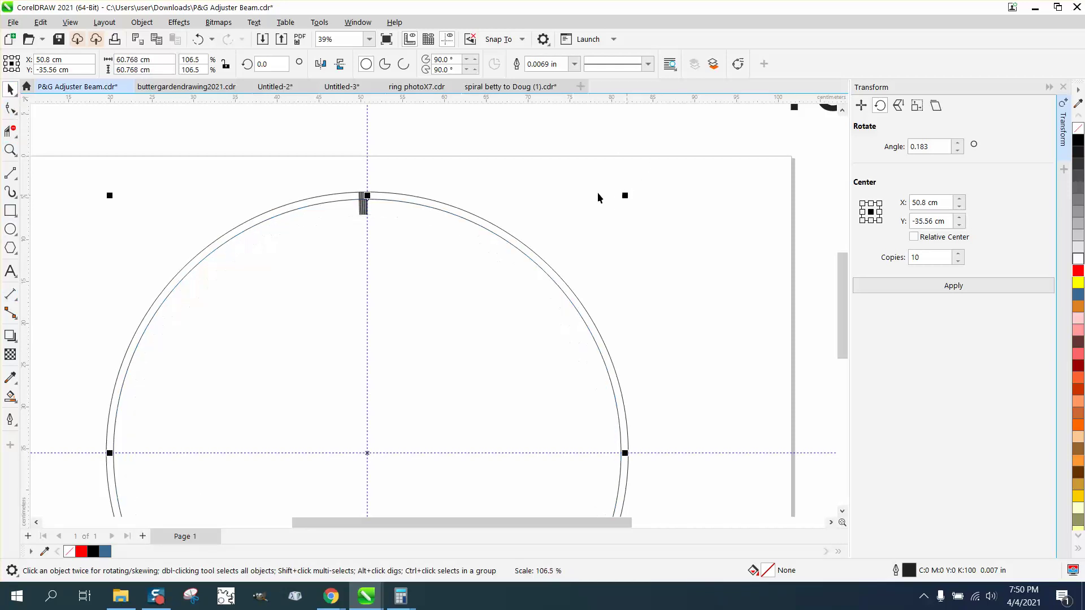
- Trim the tick lines below the inner circle with Virtual Segment Delete
key("z")
left_click_drag(296, 165, 477, 262)
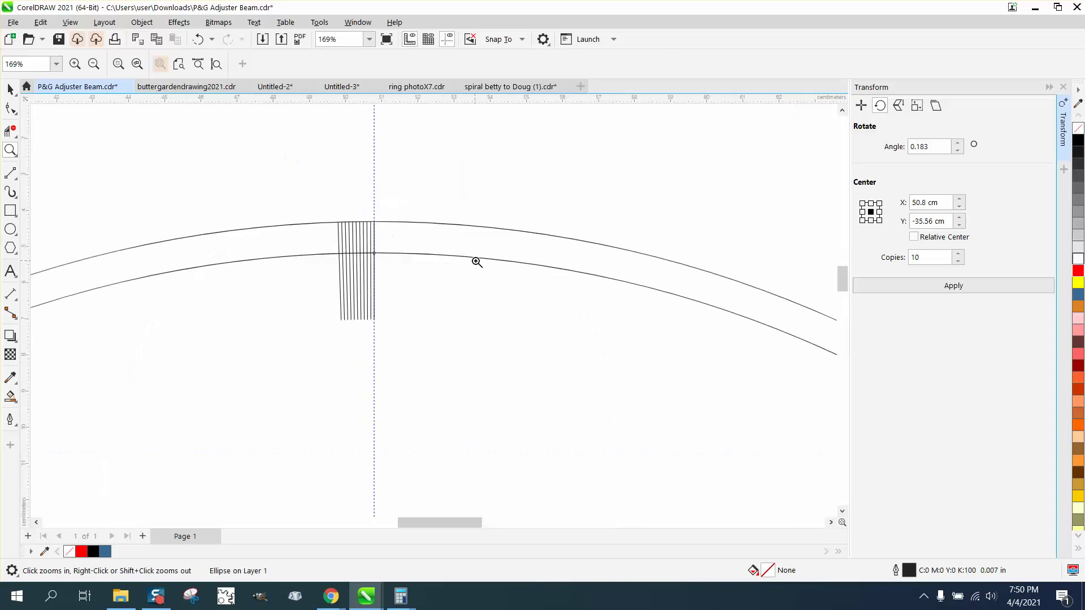
left_click(10, 131)
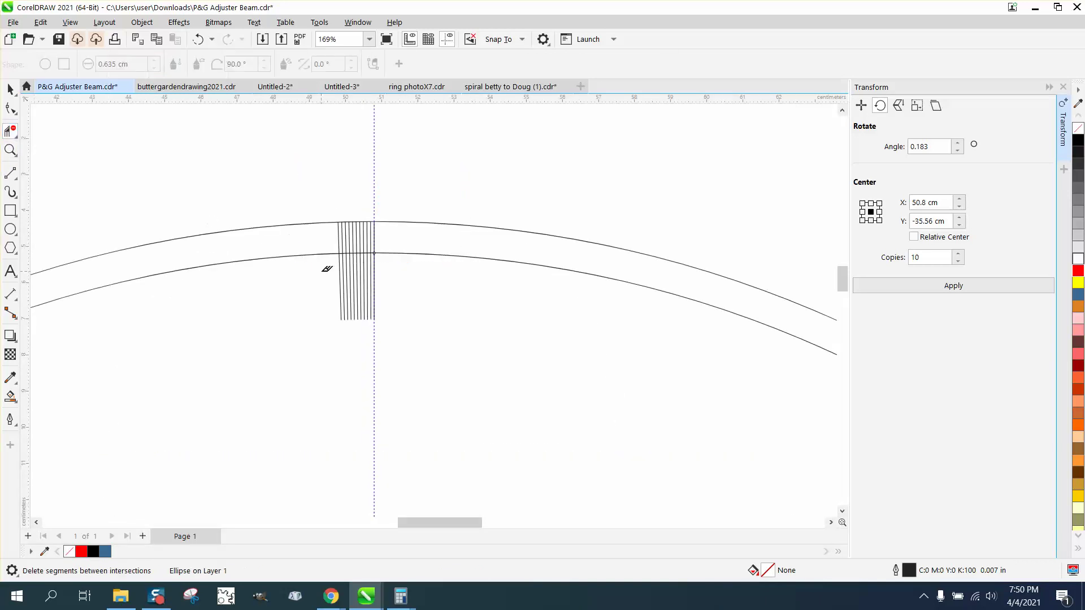
left_click_drag(326, 269, 404, 288)
left_click(10, 89)
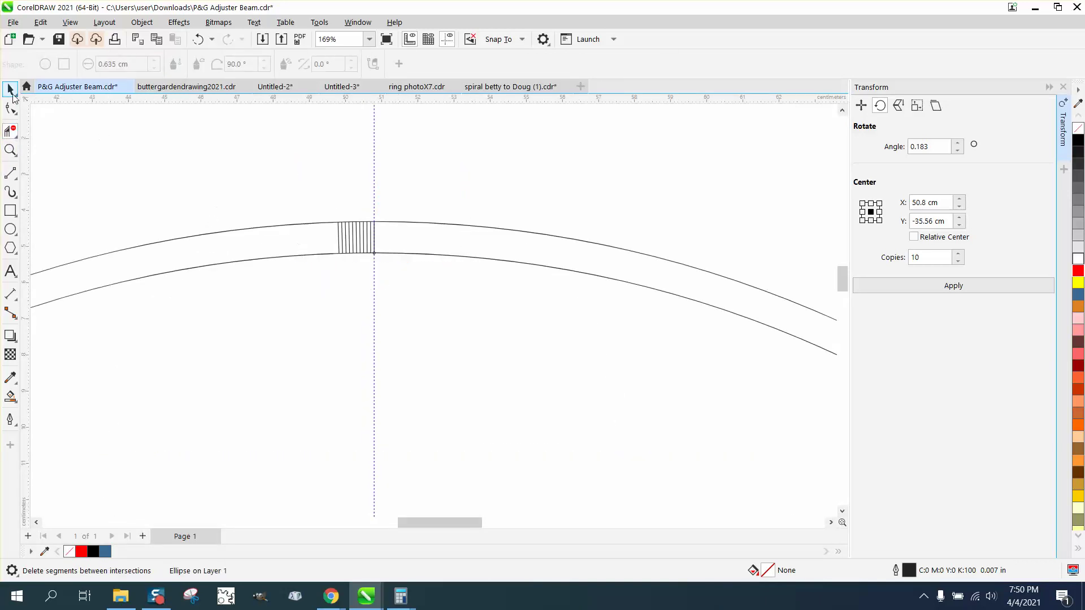
left_click(421, 254)
scroll(395, 234, "down", 5)
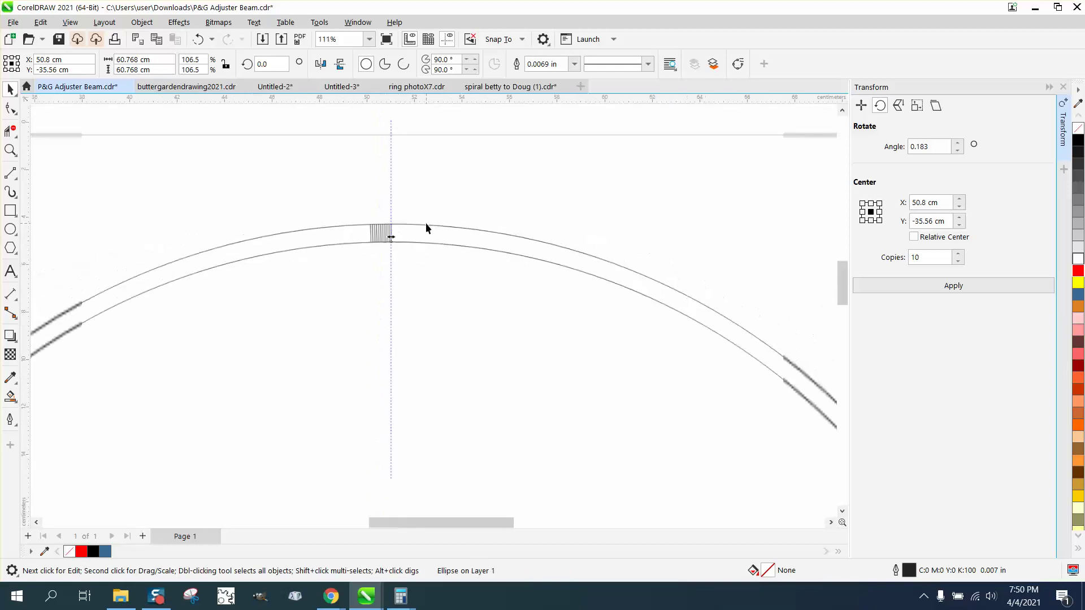
scroll(513, 228, "down", 1)
- Undo the tick trim, shrink the inner circle to about 59.2 cm, then enlarge it to 60.835 cm
left_click(618, 246)
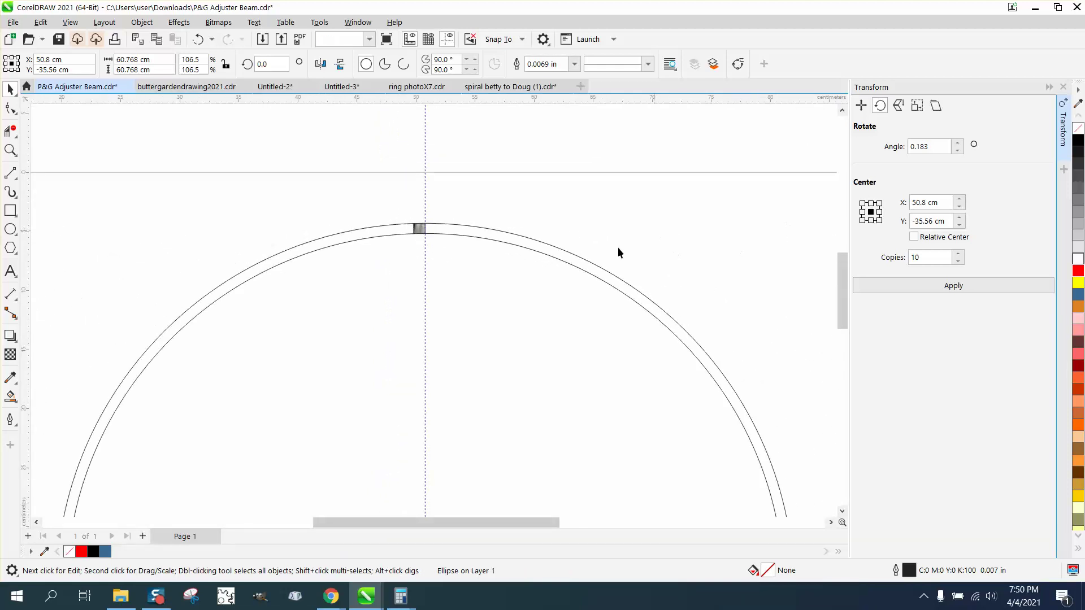
left_click(199, 39)
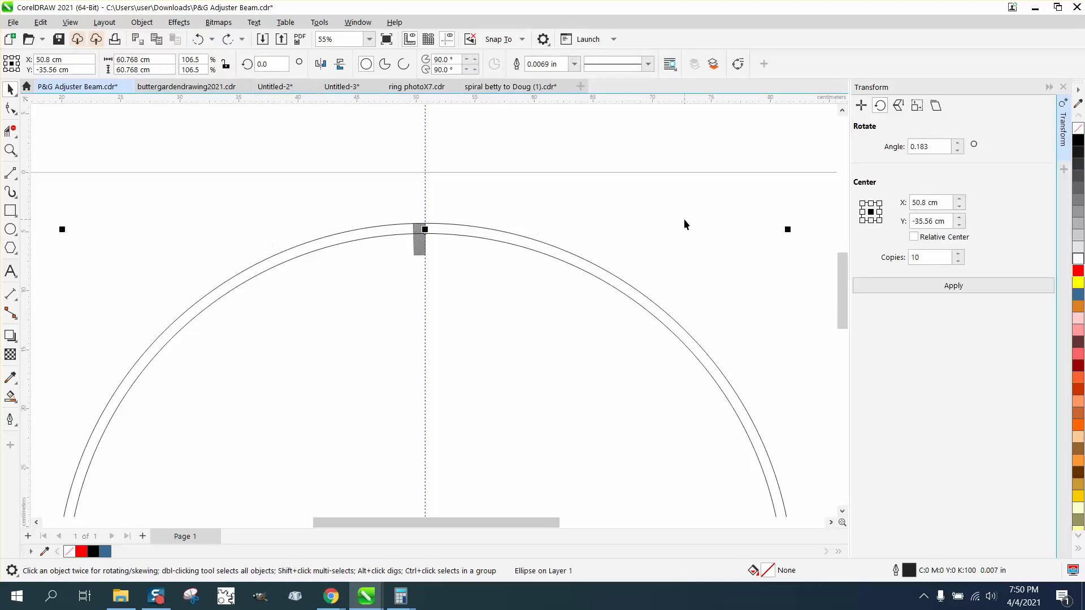
left_click_drag(789, 229, 779, 239)
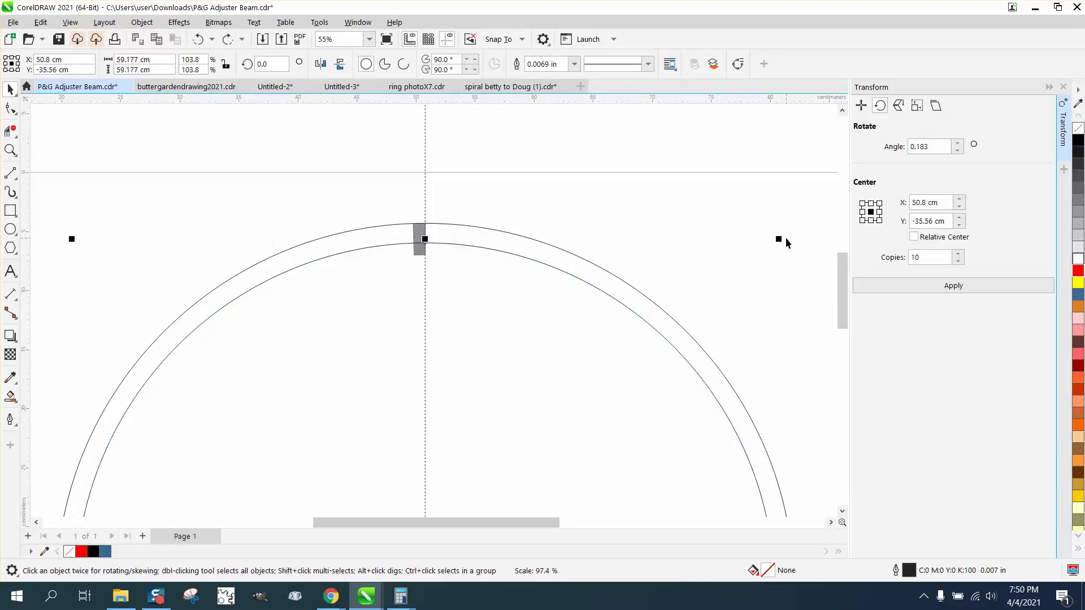
left_click(10, 132)
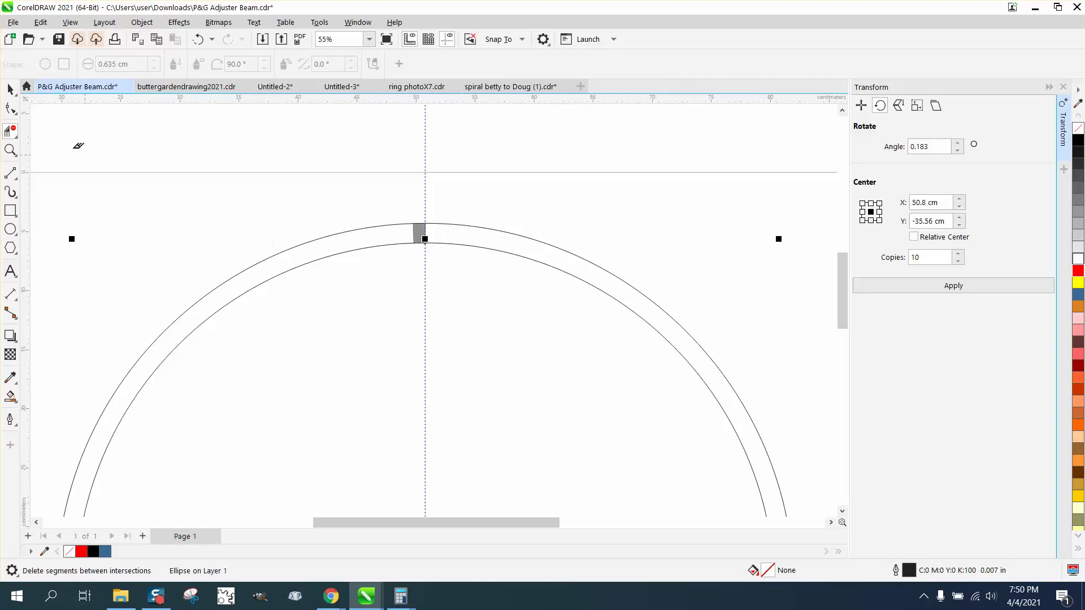
left_click(10, 89)
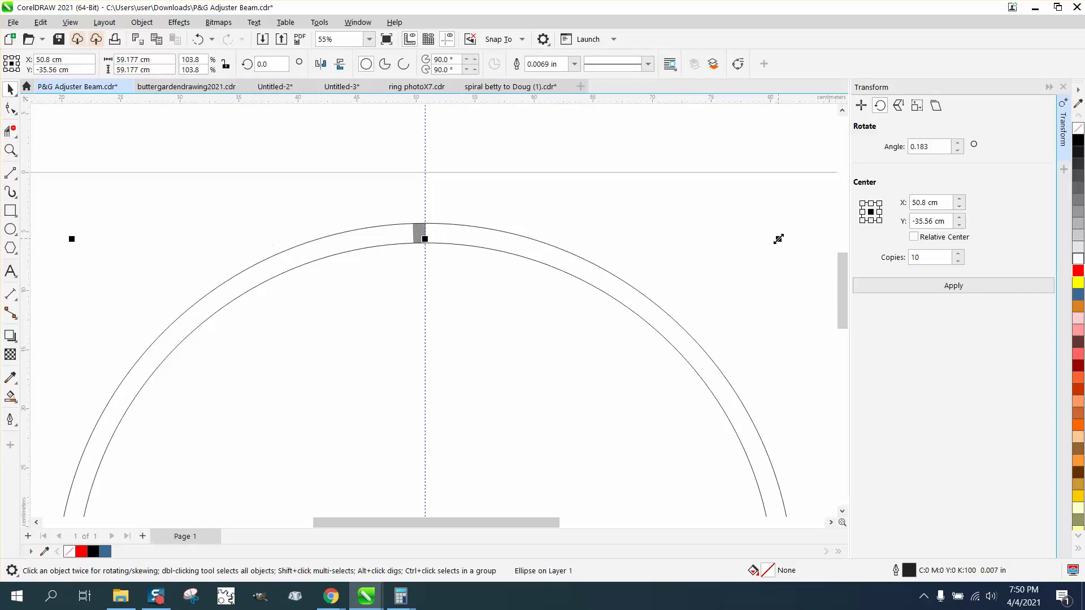
left_click_drag(778, 239, 788, 201)
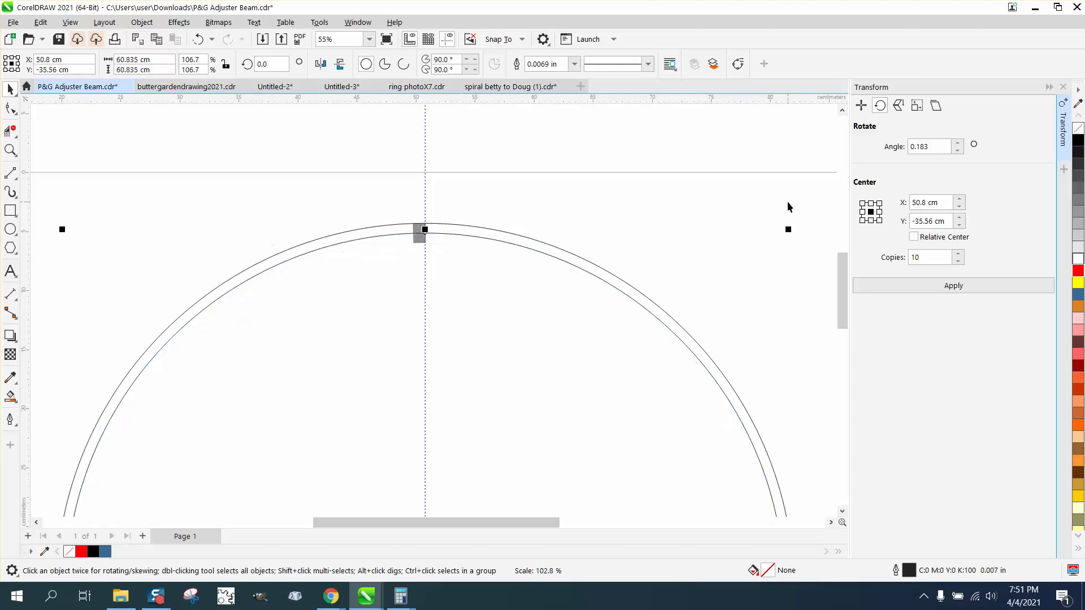
- Trim nine ticks below the inner circle and remove the leftmost tick between the circles
left_click(10, 150)
left_click_drag(374, 210, 545, 302)
left_click_drag(164, 164, 433, 313)
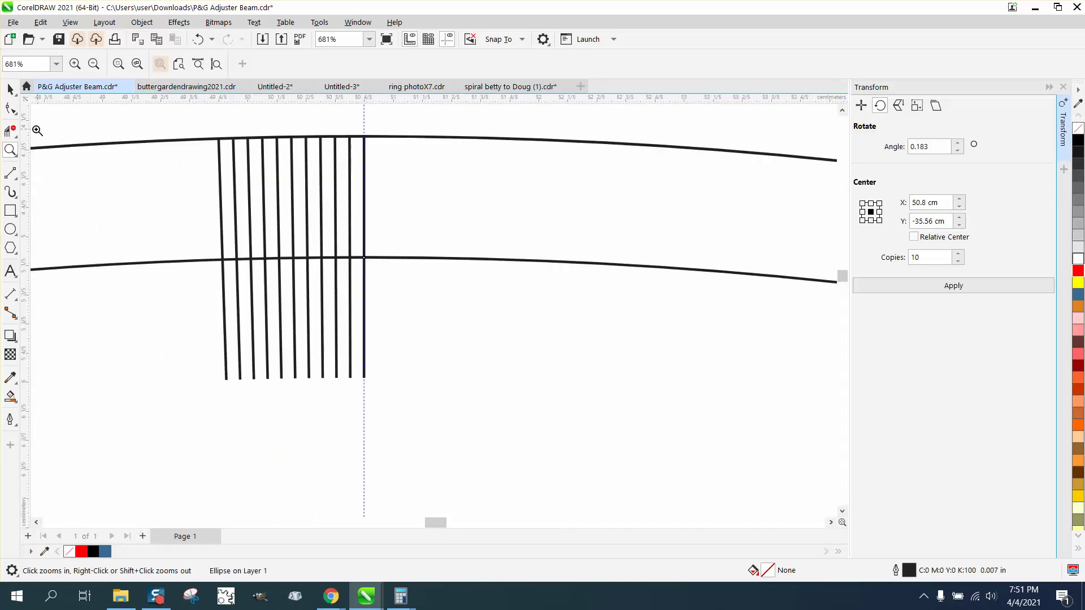
left_click(11, 131)
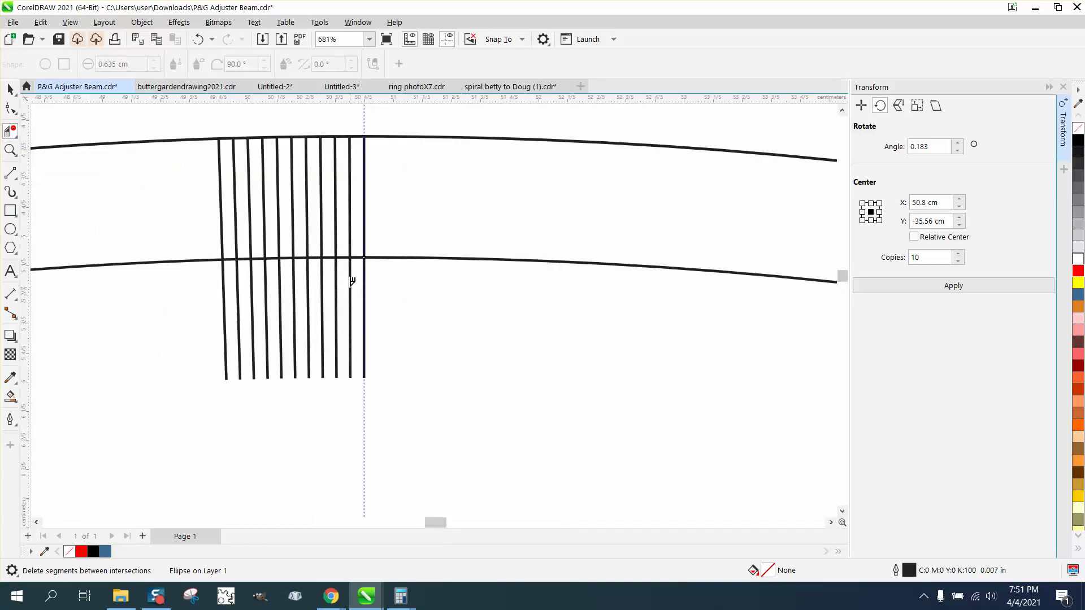
left_click(350, 282)
left_click(337, 279)
left_click(322, 277)
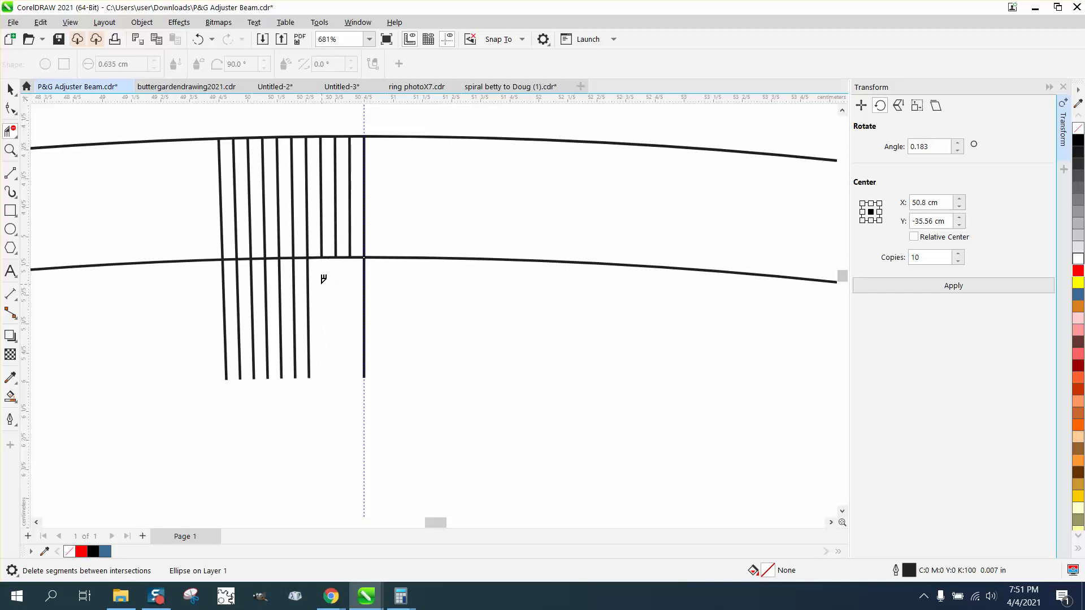
left_click(310, 281)
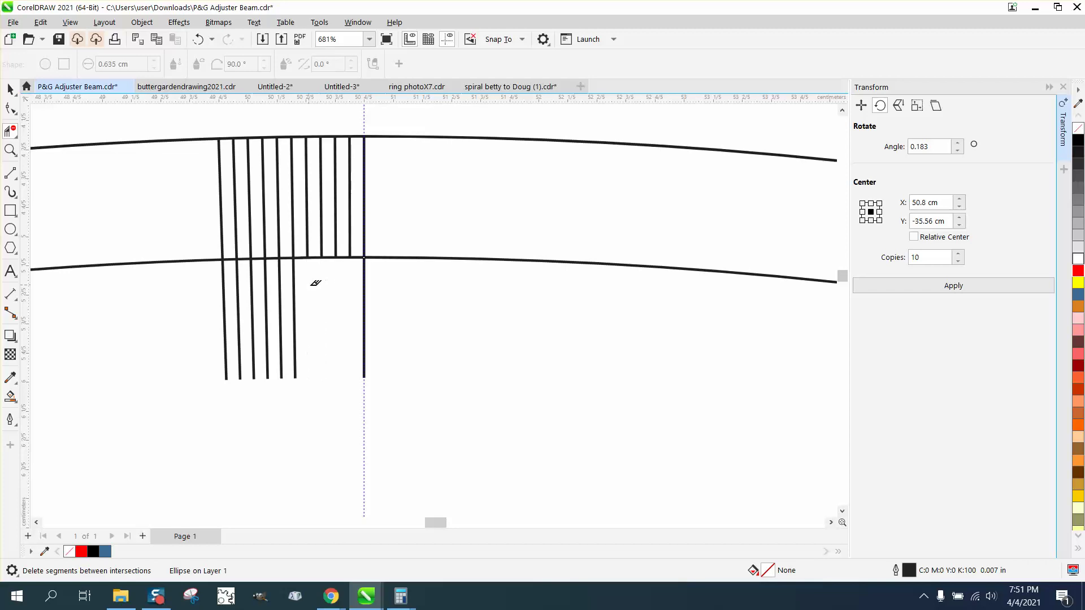
left_click(281, 282)
left_click(268, 283)
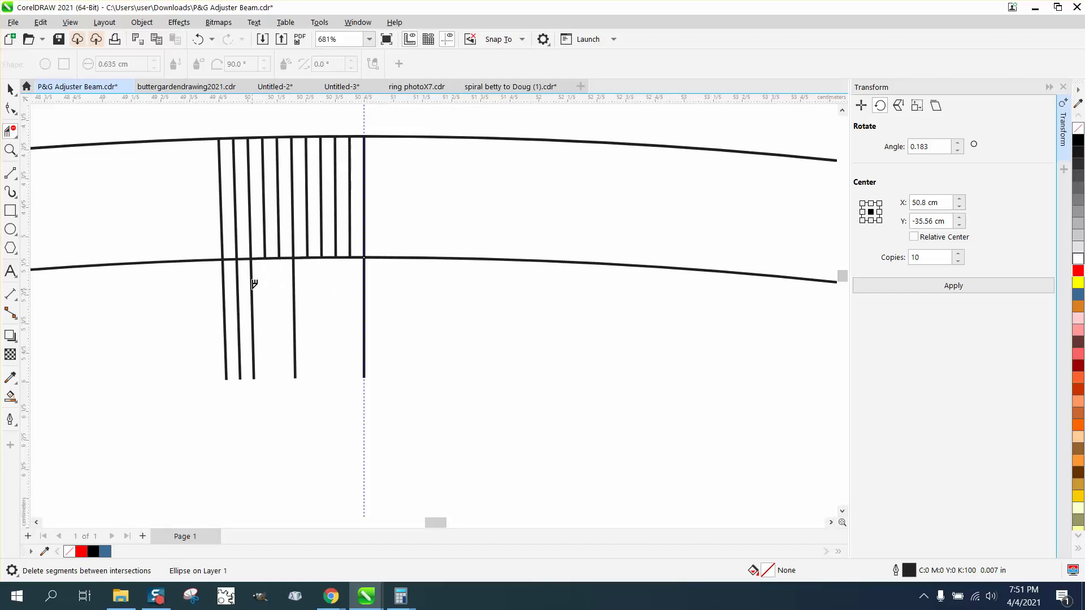
left_click(254, 284)
left_click(239, 282)
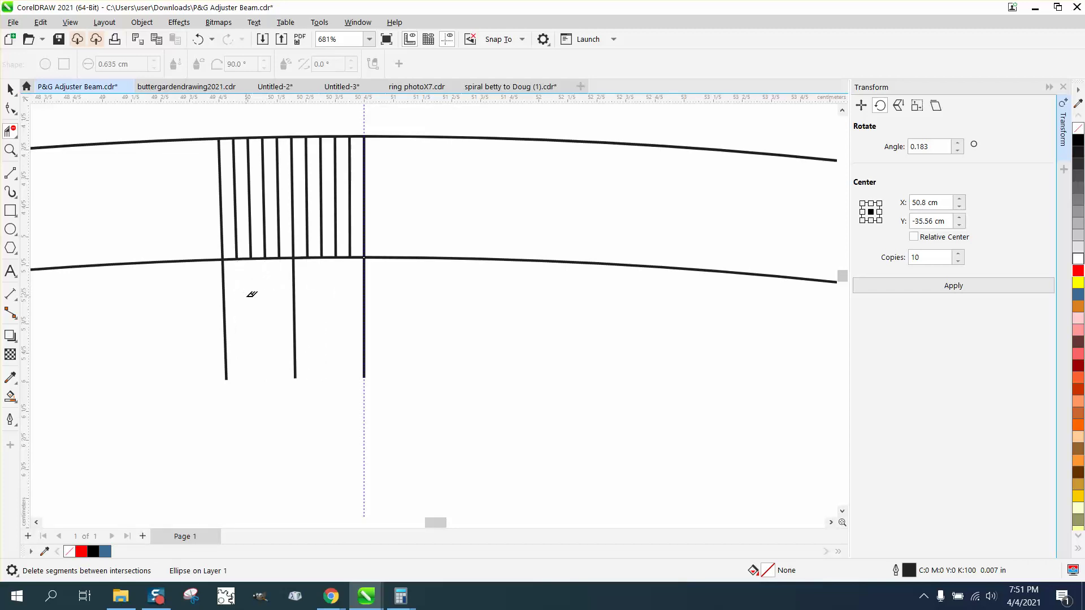
left_click(226, 279)
left_click(224, 232)
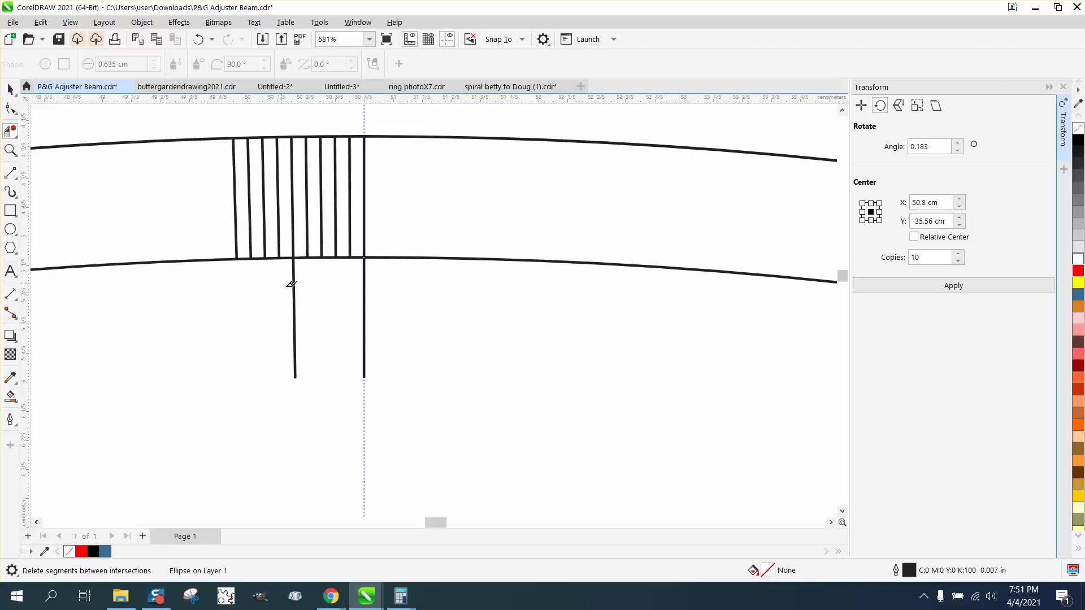
- Shorten the half-centimetre tick to medium length using a short cutting line
left_click(10, 173)
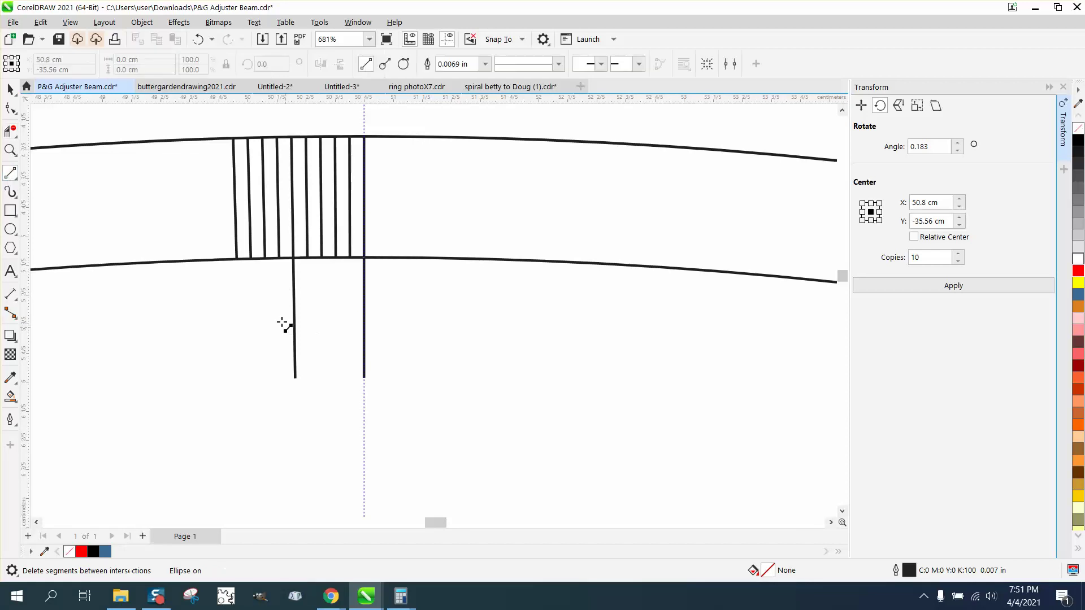
left_click_drag(279, 316, 306, 316)
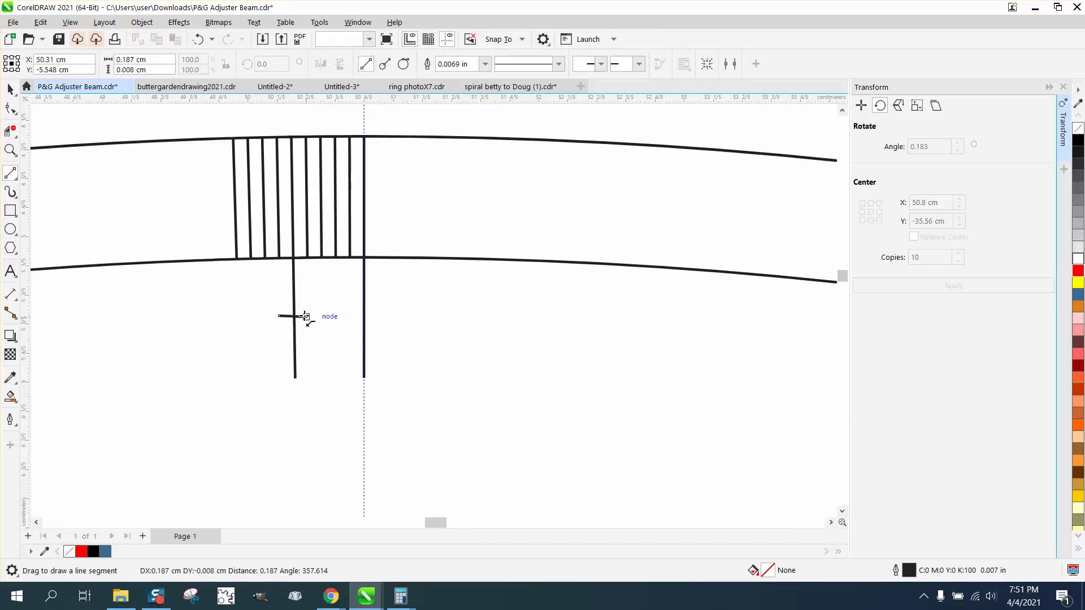
left_click(10, 131)
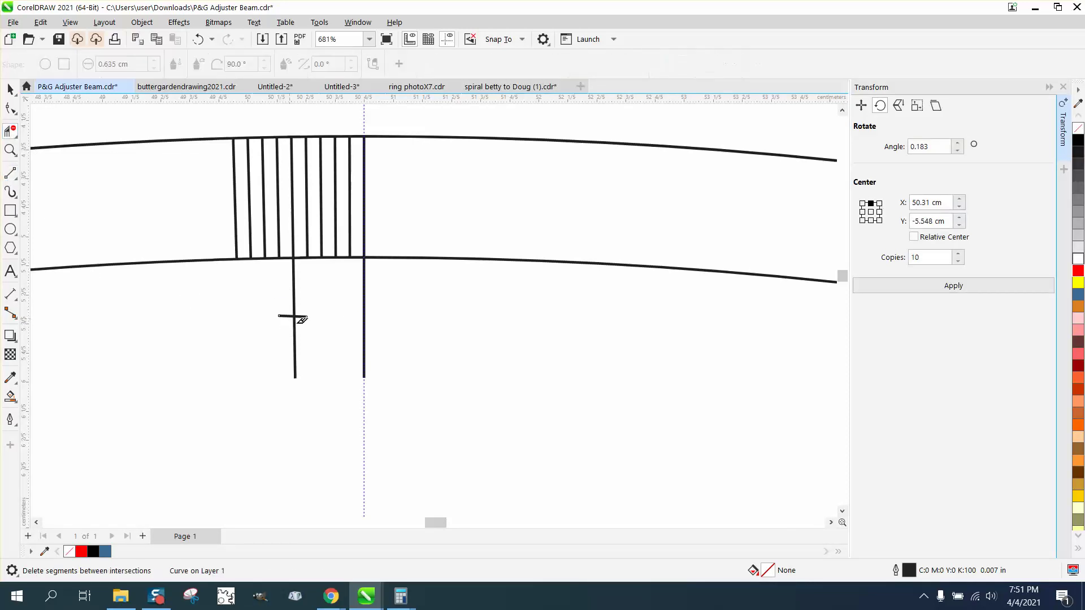
left_click_drag(281, 339, 326, 354)
- Delete the horizontal cutting line and the inner helper circle
left_click(10, 89)
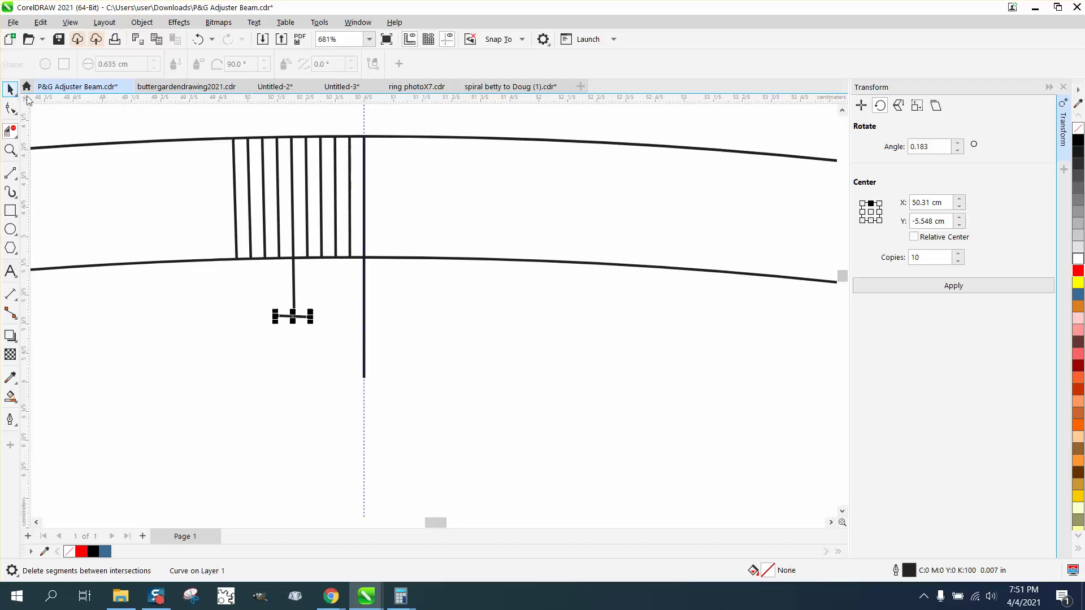
left_click(305, 318)
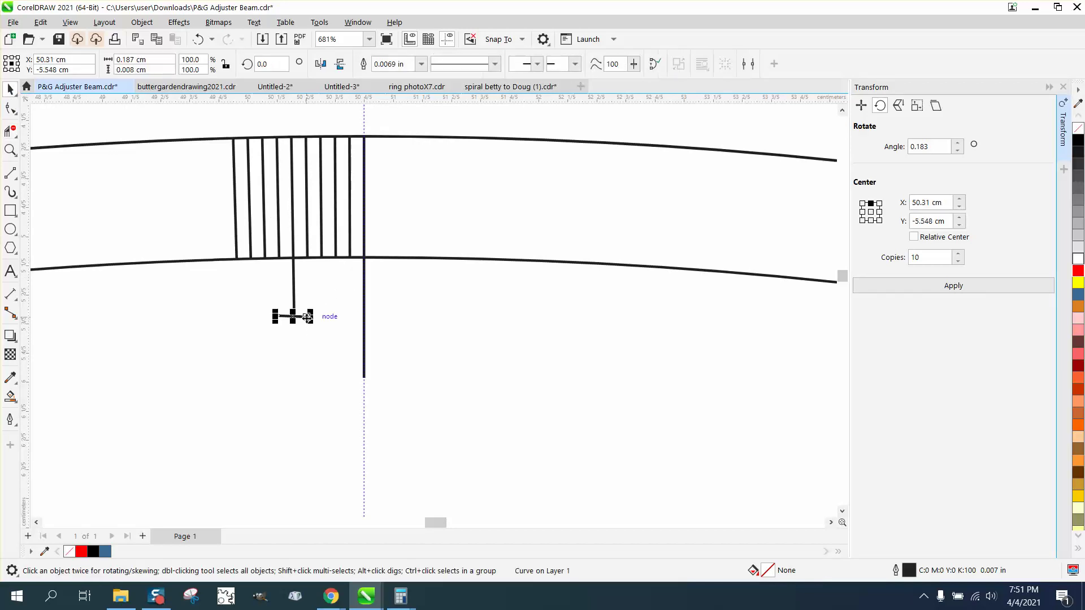
key("Delete")
left_click(423, 260)
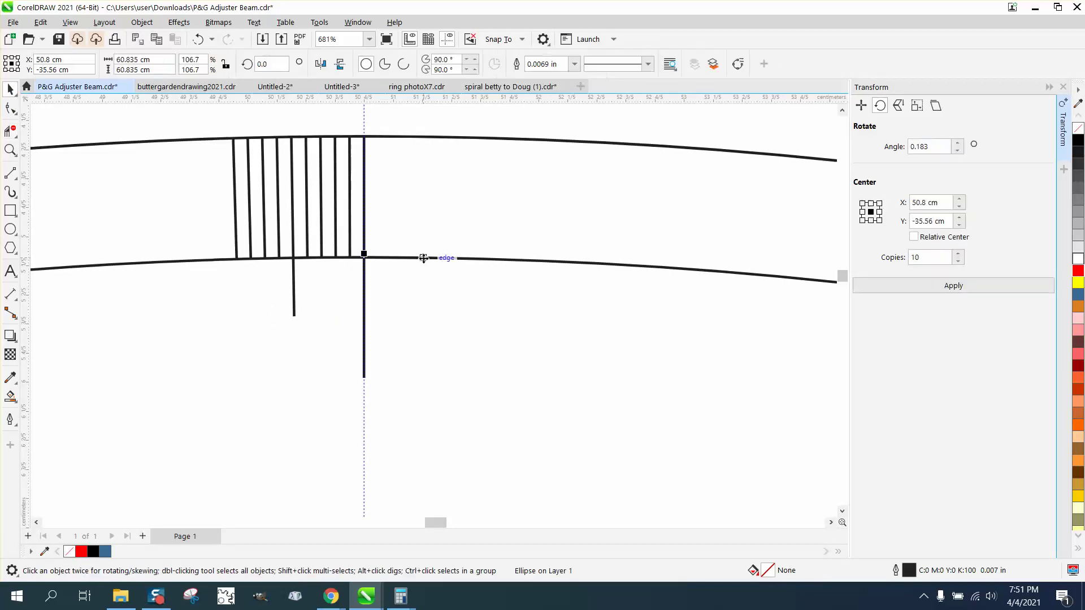
key("Delete")
scroll(368, 237, "down", 3)
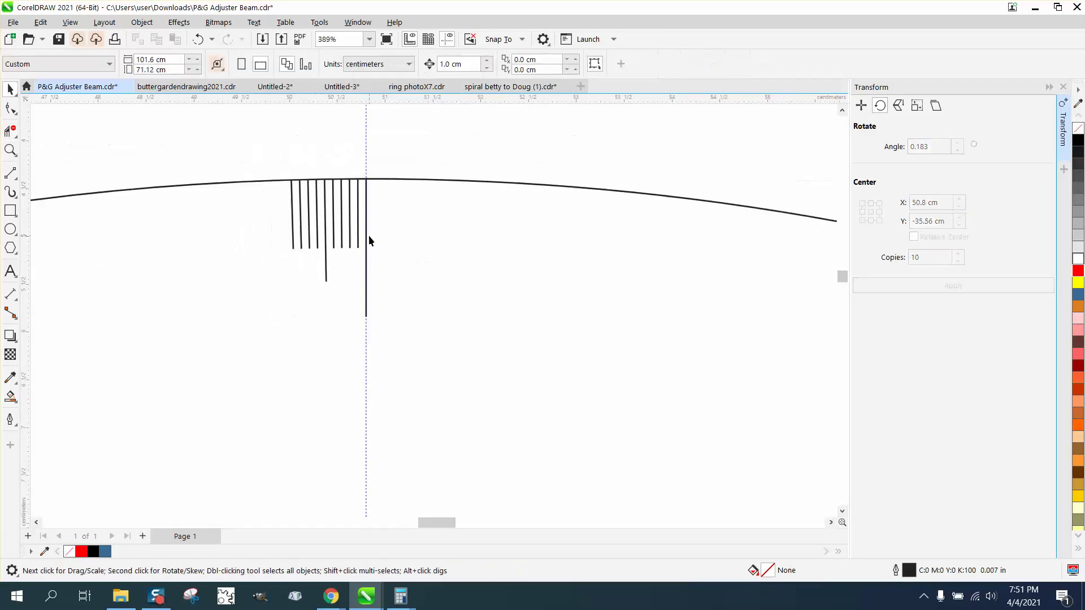
- Colour the long centimetre tick red and the half-centimetre tick blue, then select all ten lines
left_click(366, 267)
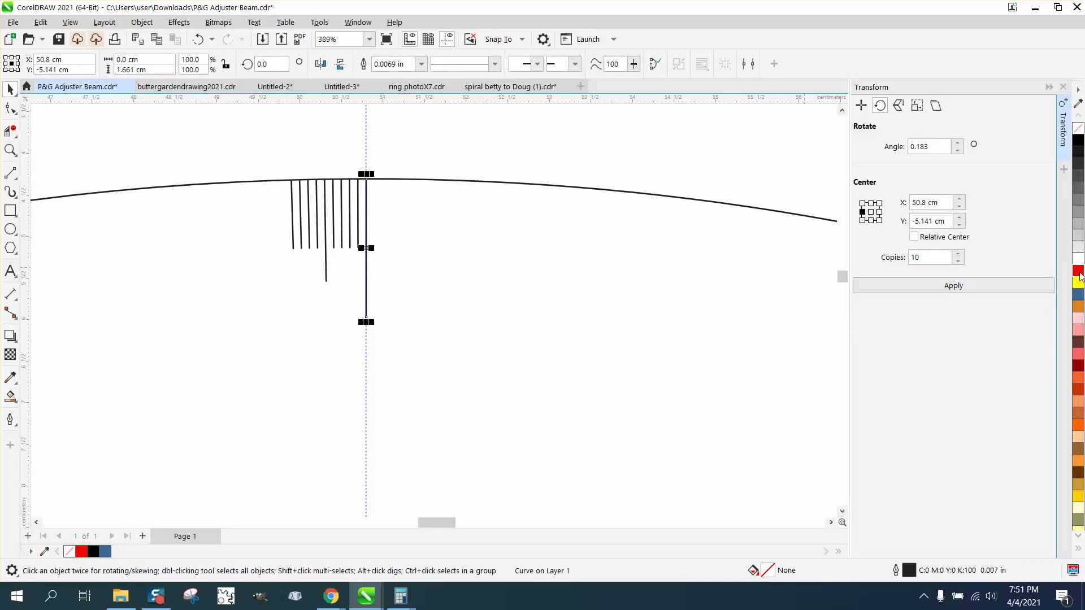
right_click(1079, 271)
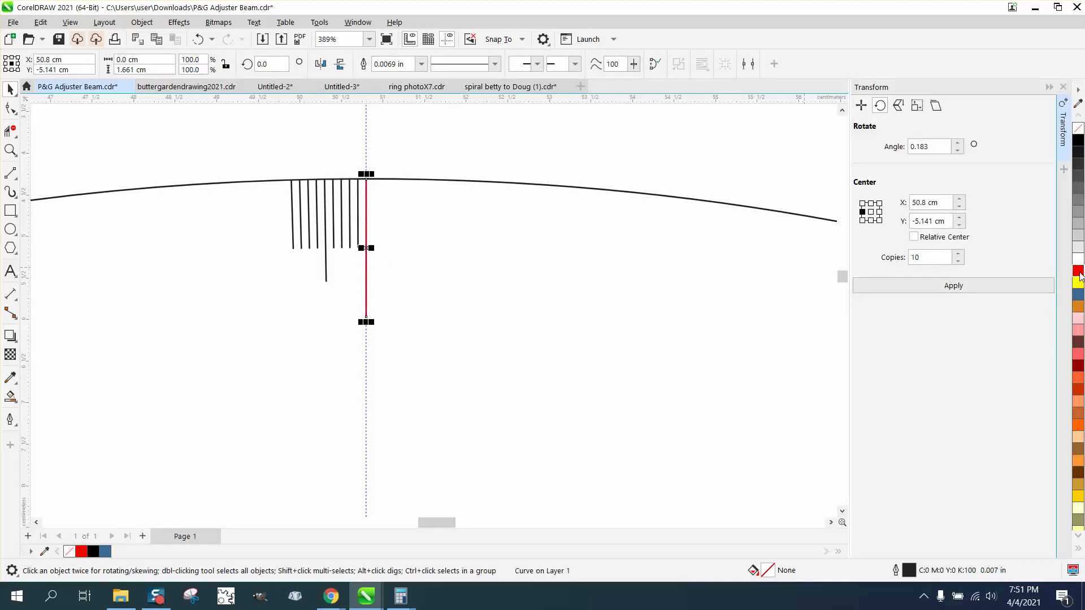
left_click(326, 267)
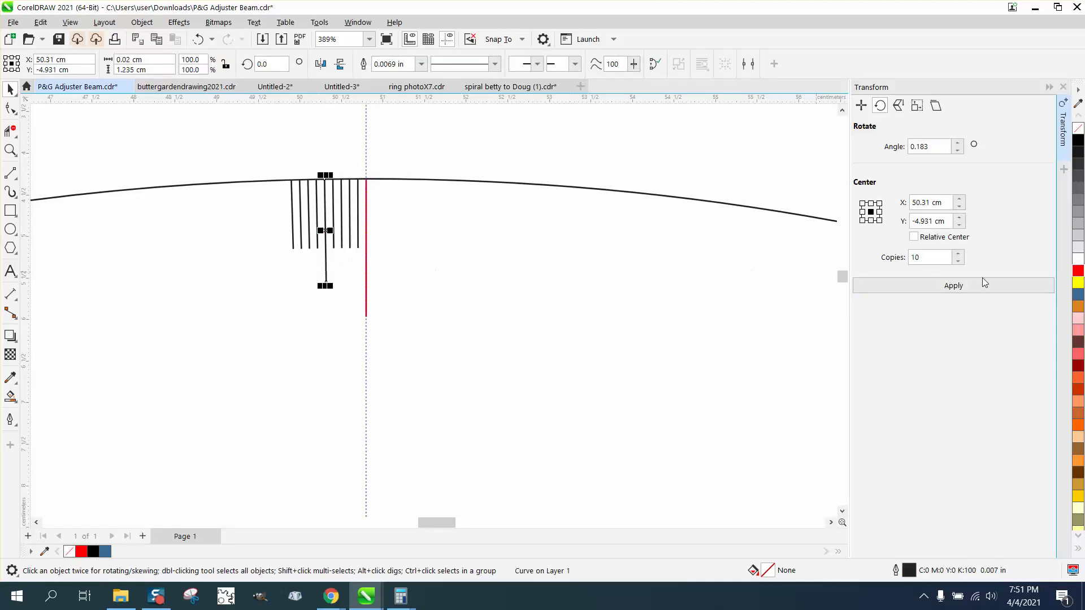
right_click(1078, 294)
left_click(278, 174)
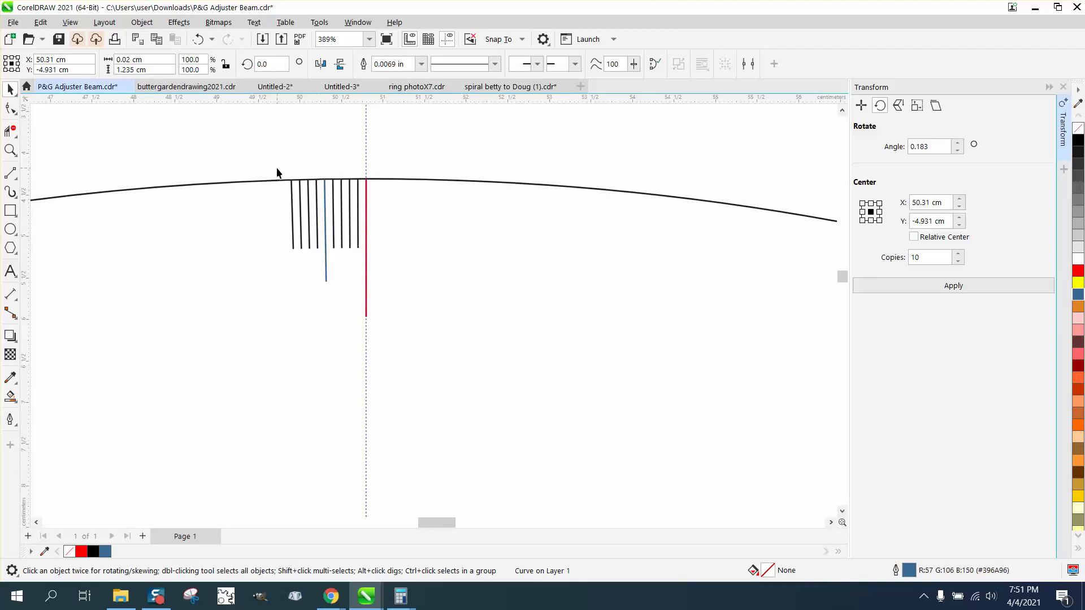
left_click_drag(394, 279, 402, 333)
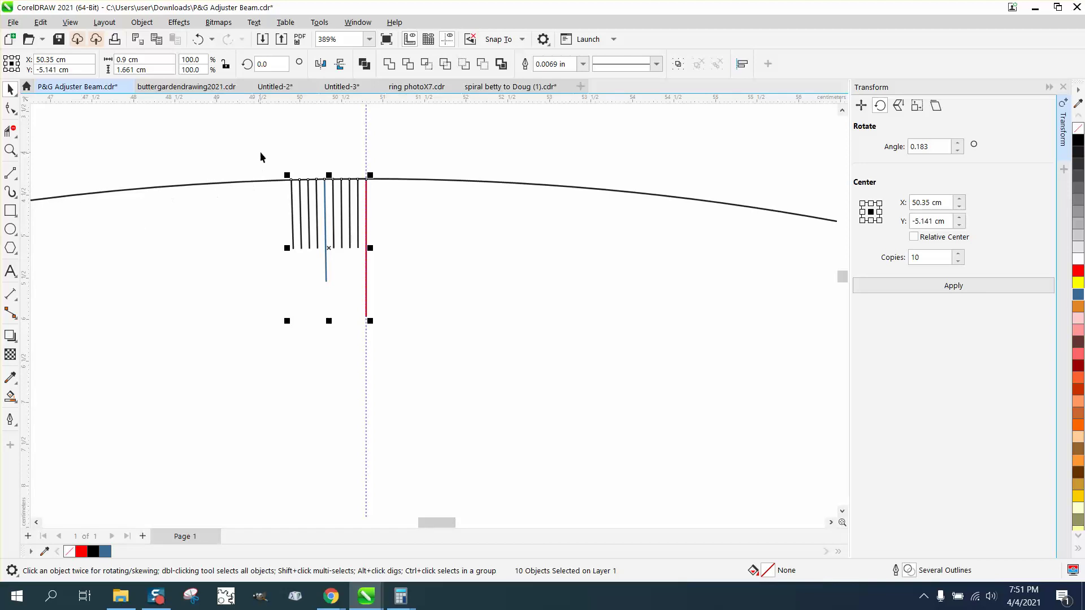
- Group the ten tick lines with Ctrl+G and zoom out to show the whole circle
left_click_drag(262, 156, 458, 373)
key("ctrl+g")
scroll(336, 252, "down", 5)
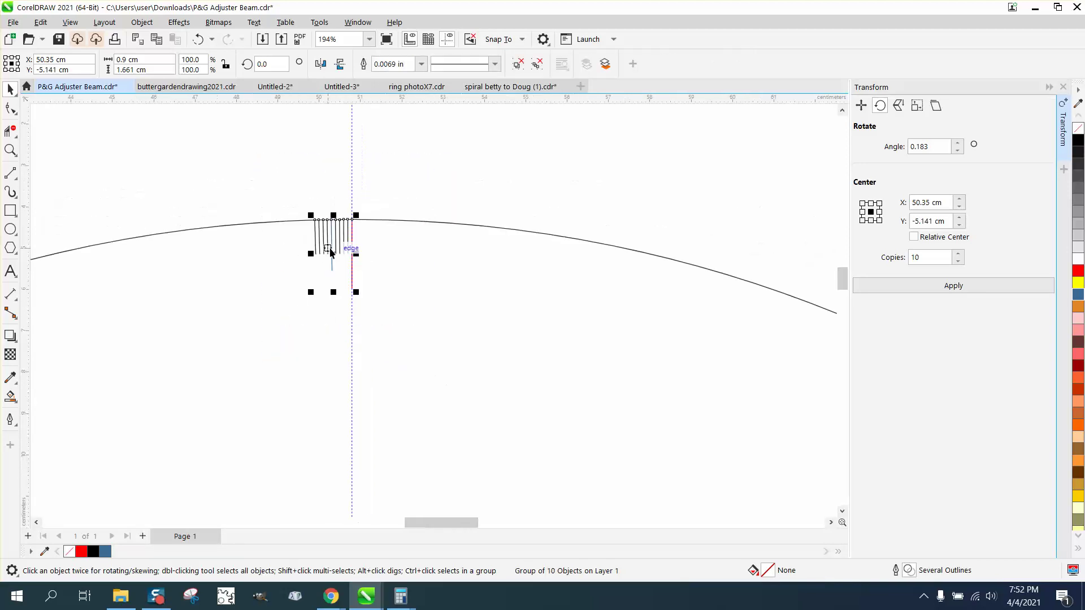
left_click(336, 252)
scroll(377, 260, "down", 4)
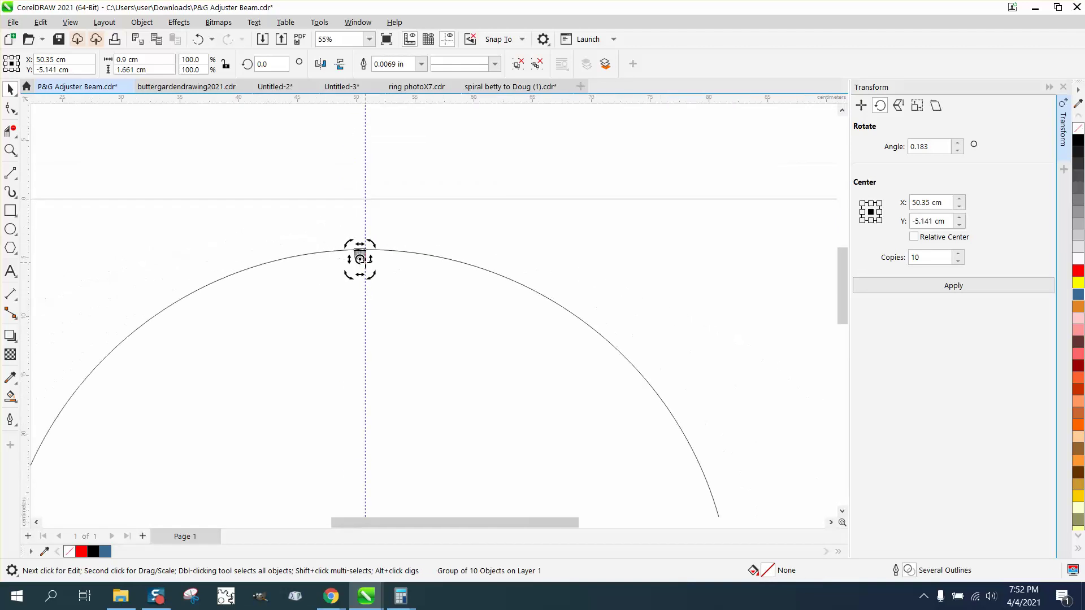
key("z")
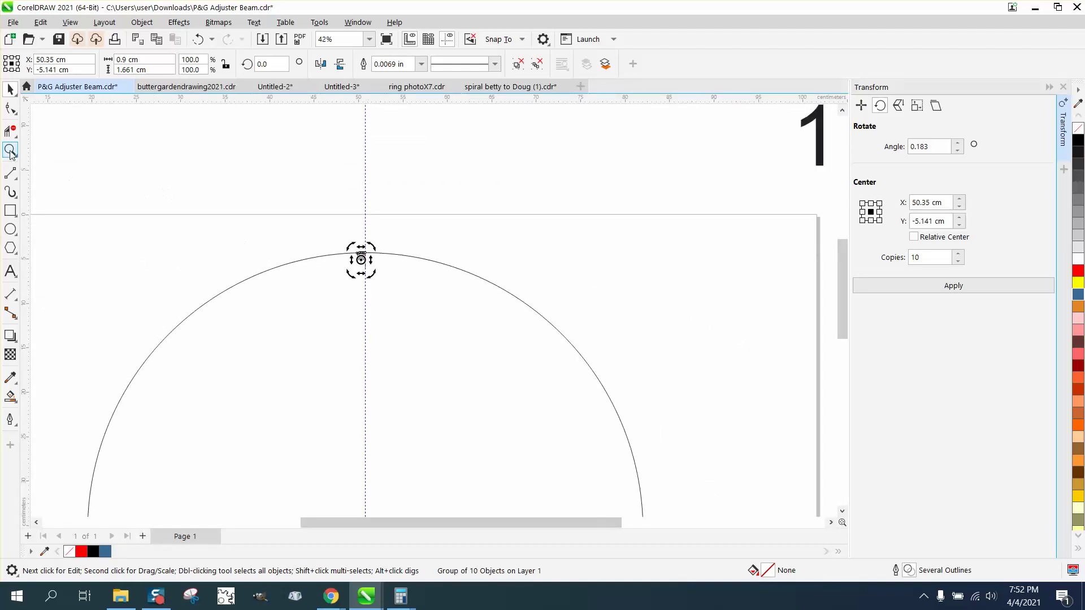
scroll(266, 237, "down", 2)
left_click(295, 339)
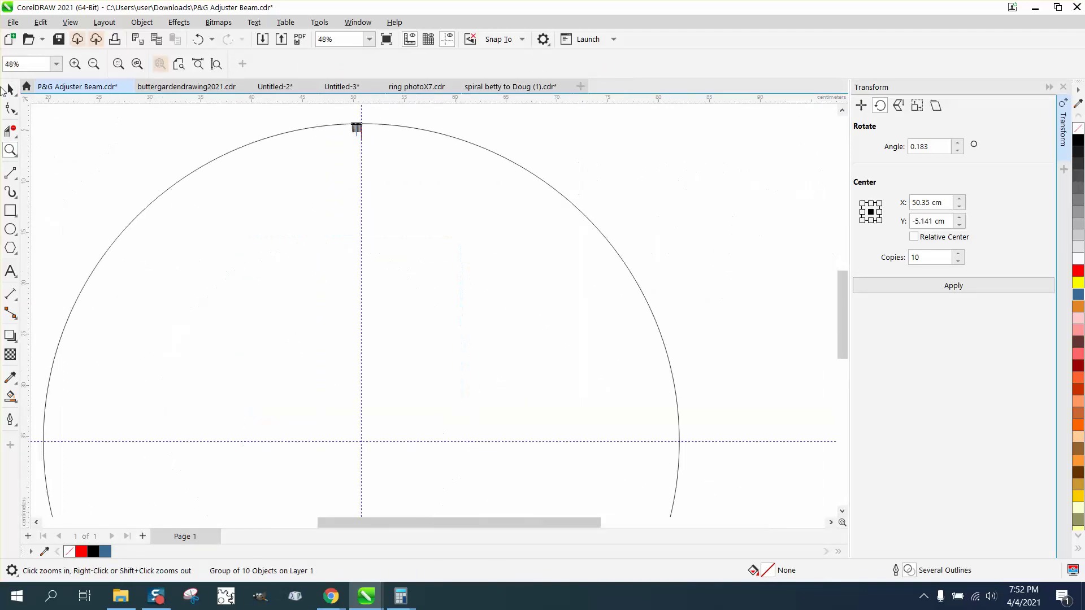
left_click(10, 88)
- Move the group's rotation centre to the circle's centre at X 50.8 cm, Y -35.56 cm
left_click(358, 135)
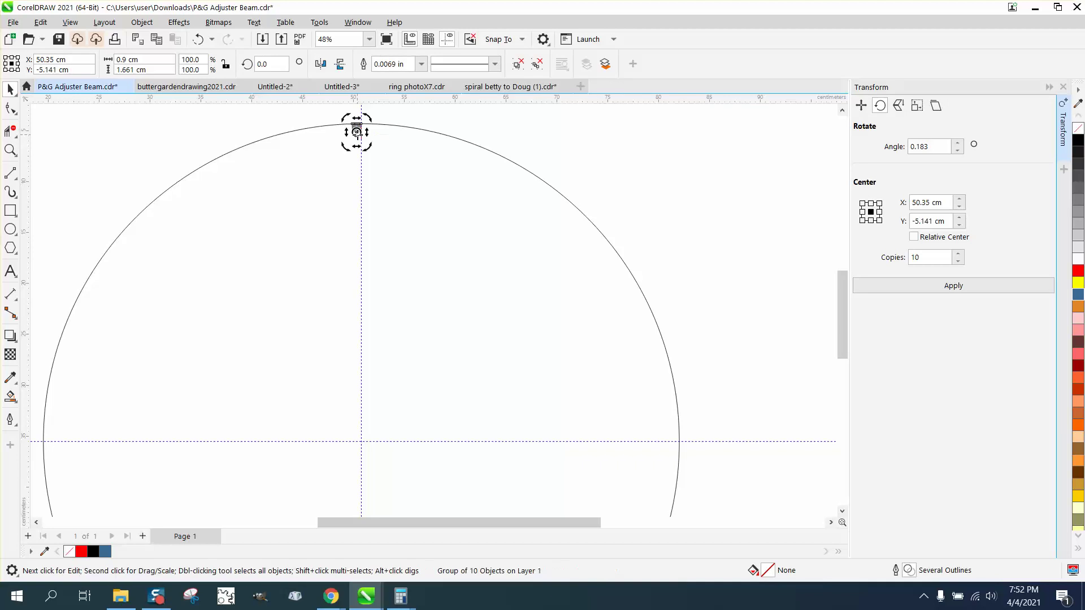
left_click_drag(358, 135, 363, 441)
left_click(373, 134)
left_click(357, 129)
left_click(358, 128)
double_click(904, 147)
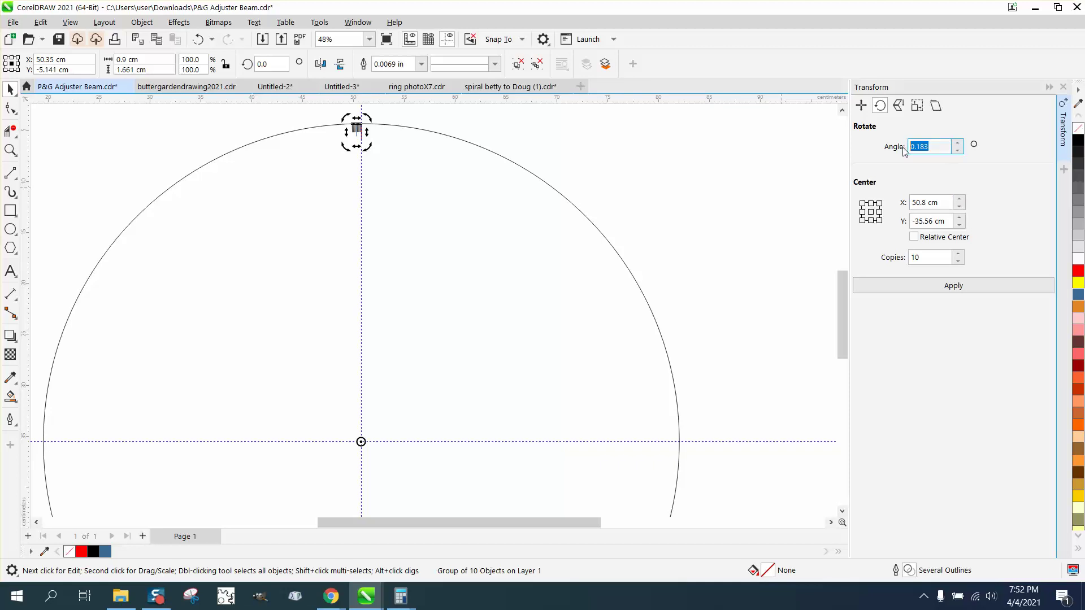
- Apply rotated copies at a 0.917° angle and zoom in to inspect the tick marks
key("BackSpace")
left_click(961, 287)
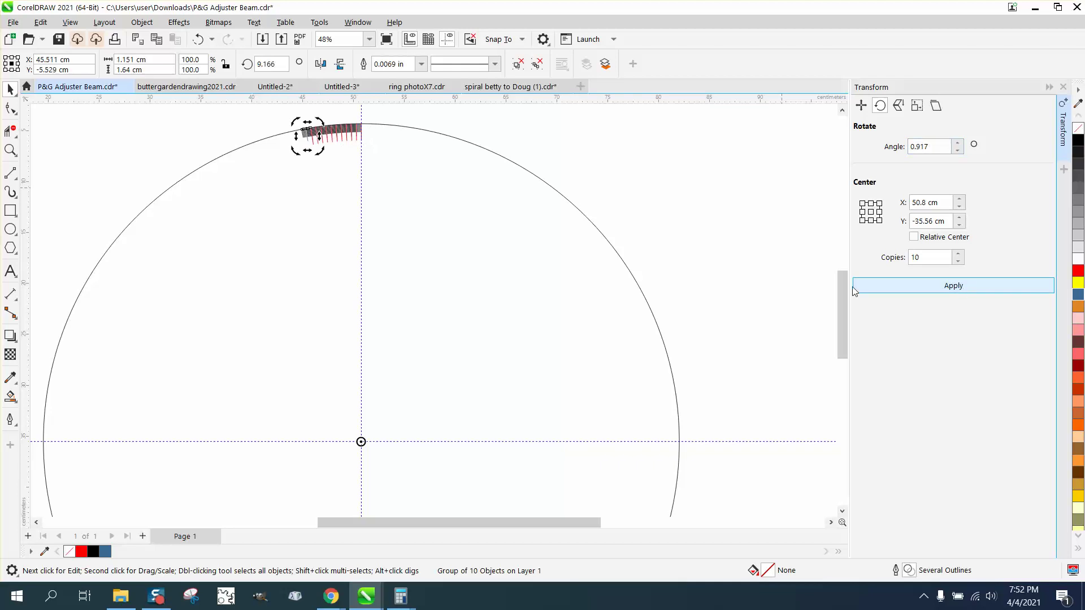
left_click(10, 150)
left_click_drag(291, 112, 419, 174)
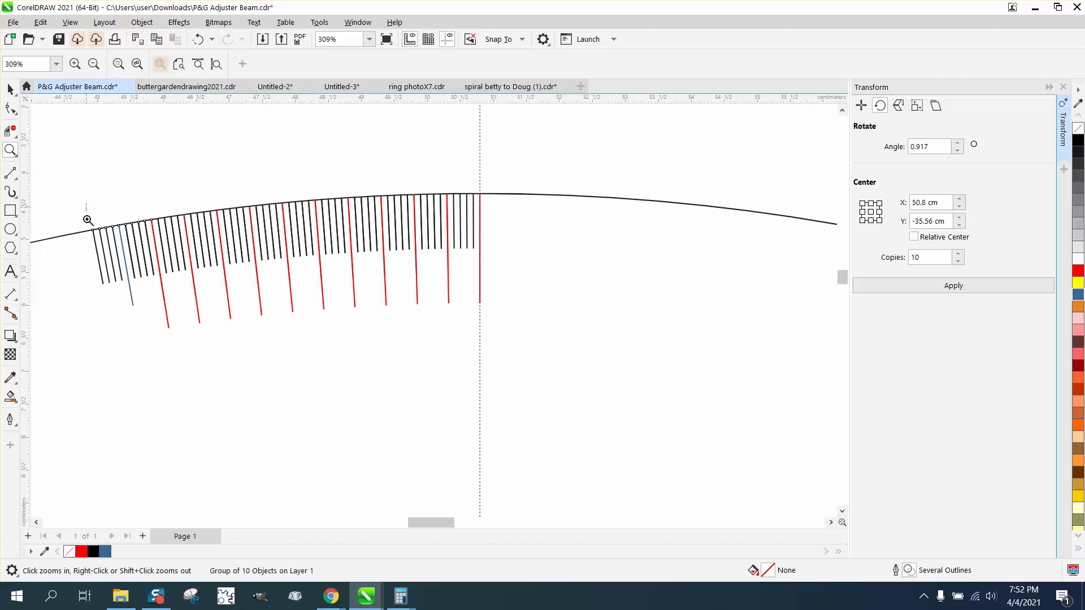
left_click_drag(88, 221, 315, 364)
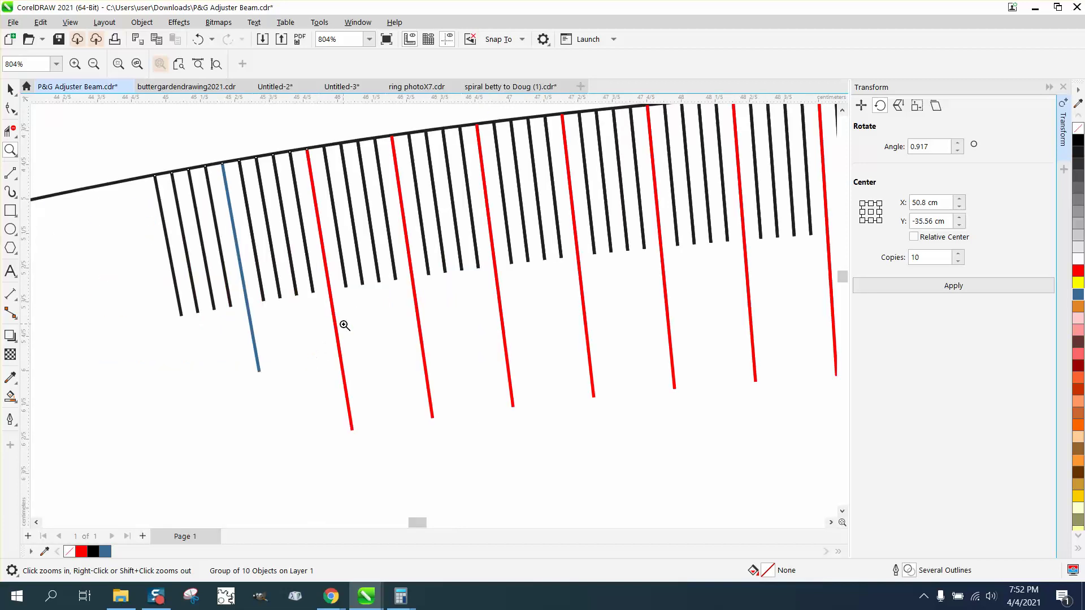
- Undo the 0.917° trial copies, leaving only the original tick group
scroll(339, 322, "down", 3)
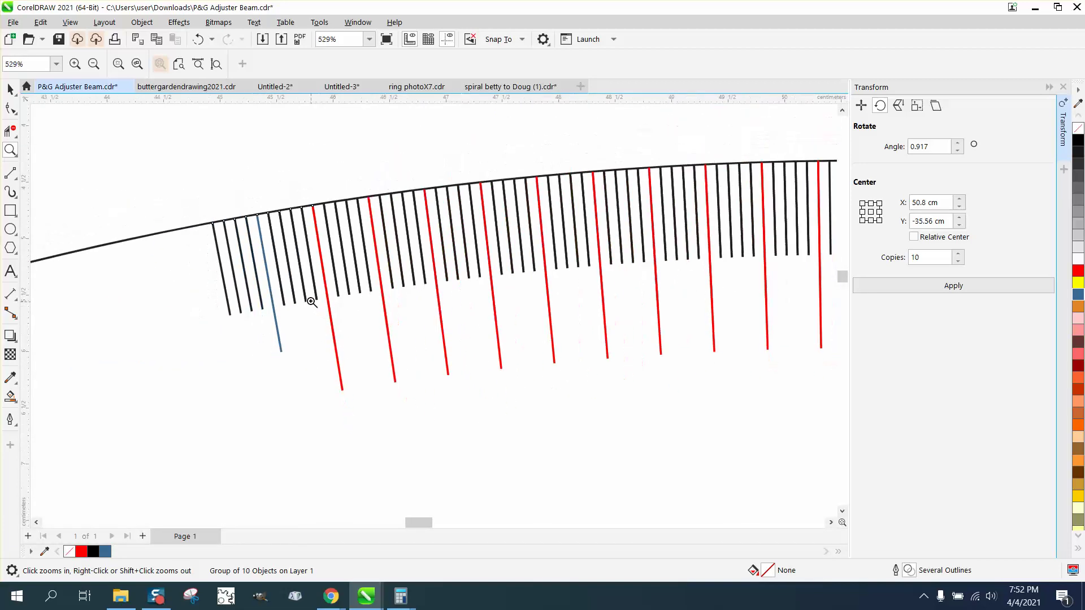
left_click(199, 40)
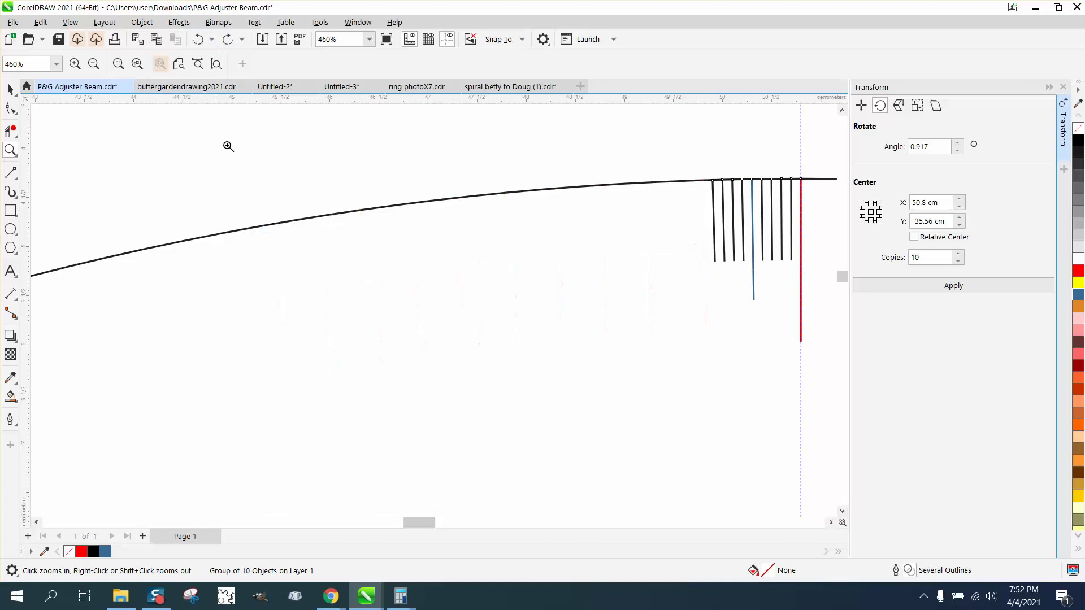
scroll(228, 146, "down", 2)
scroll(458, 156, "up", 3)
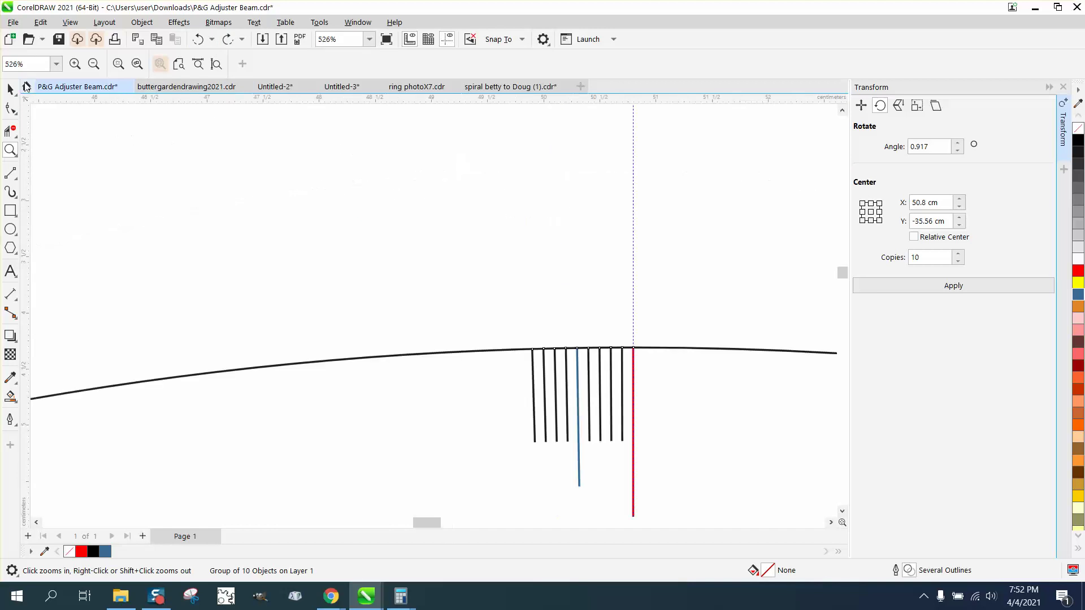
left_click(11, 89)
- Rotate ten copies of the tick group 1.833° apart around the circle's centre
scroll(386, 185, "down", 2)
left_click_drag(409, 234, 598, 406)
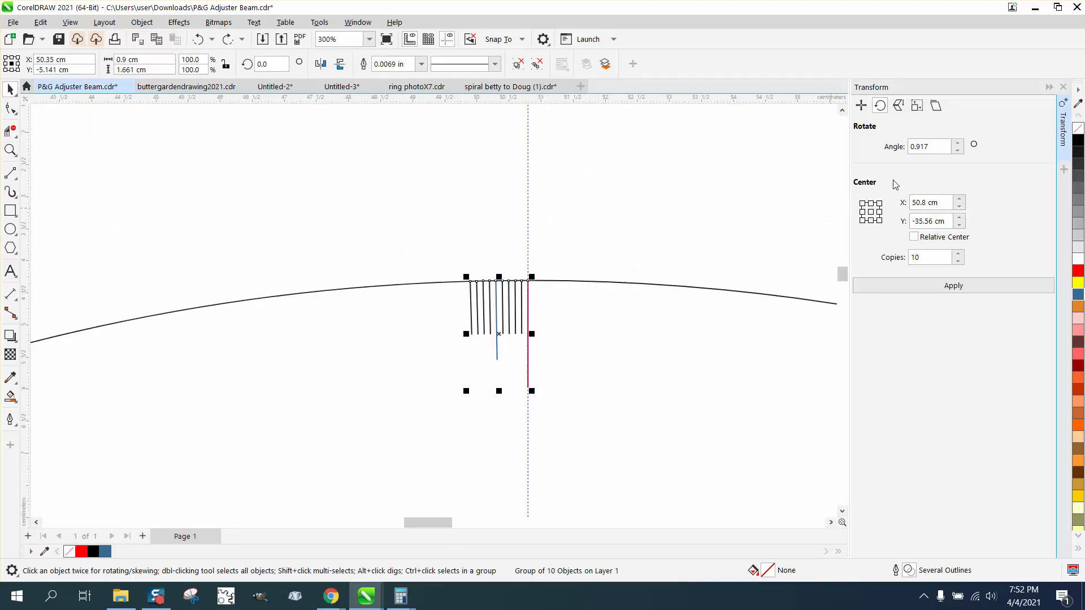
left_click_drag(943, 149, 881, 151)
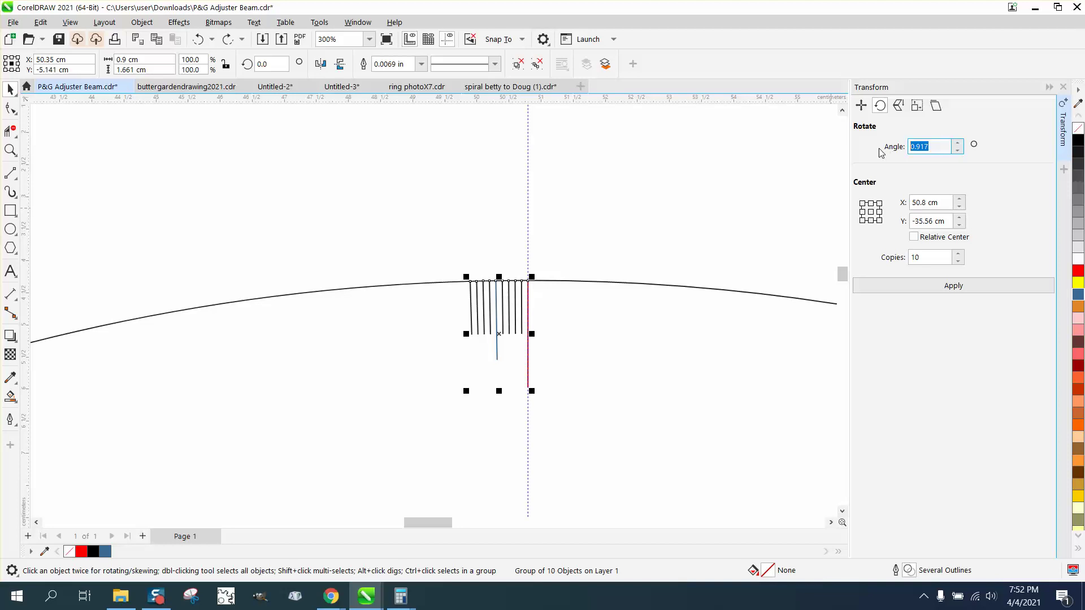
type("1.833")
key("Return")
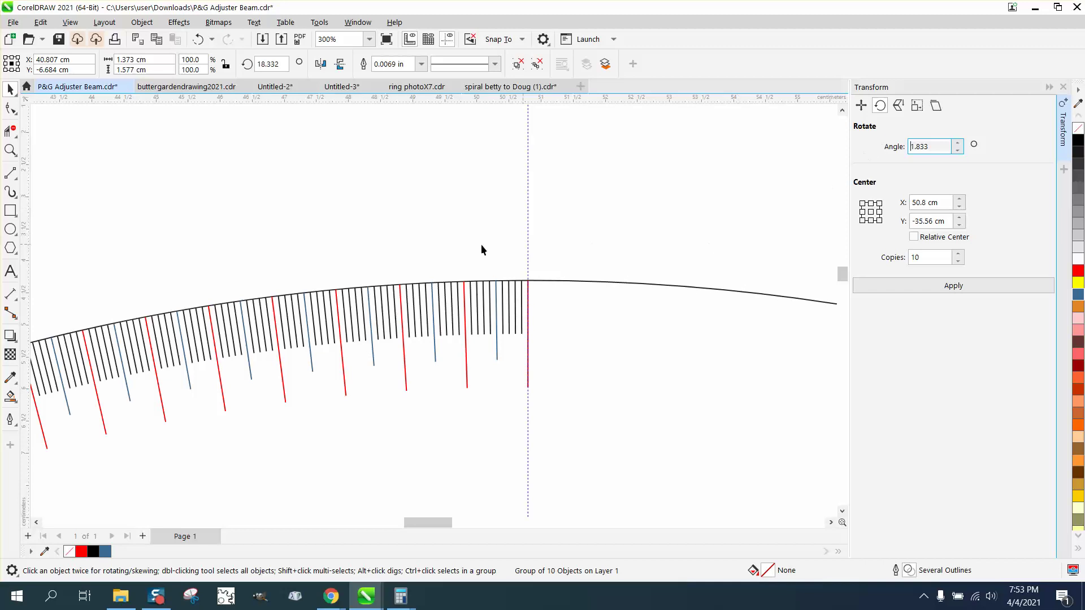
- Zoom in on the top of the lower circle to inspect the ten rotated copies
left_click(548, 235)
scroll(548, 235, "down", 4)
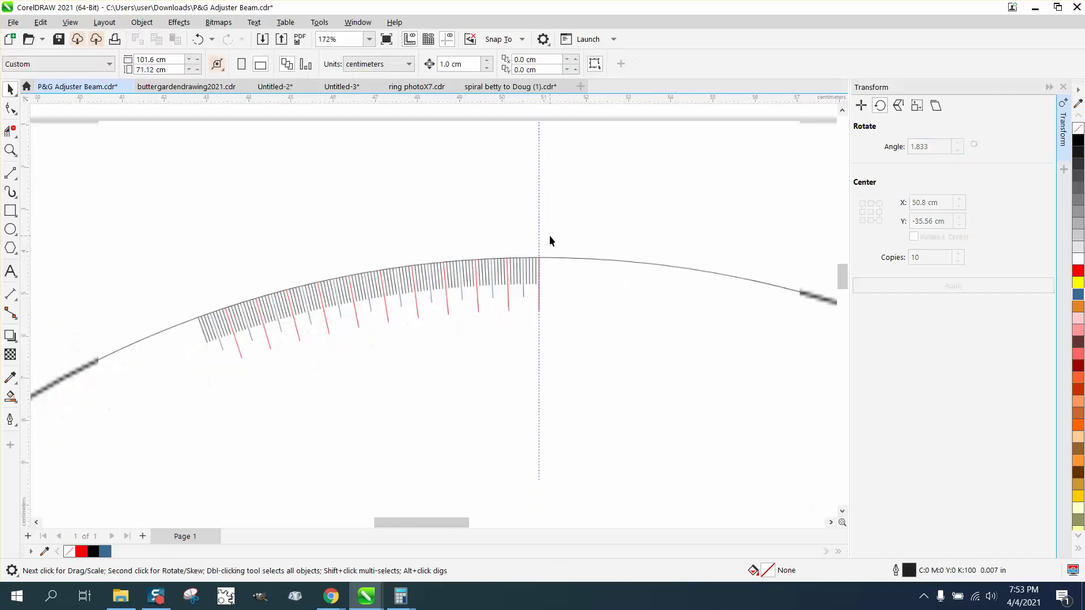
scroll(435, 240, "down", 2)
scroll(438, 246, "down", 6)
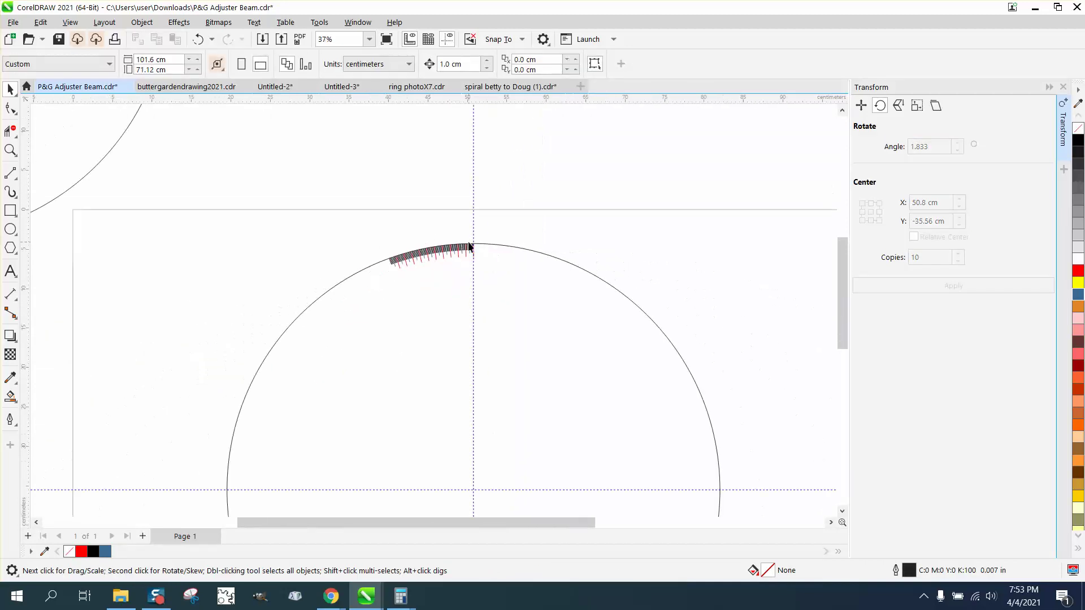
scroll(462, 247, "down", 1)
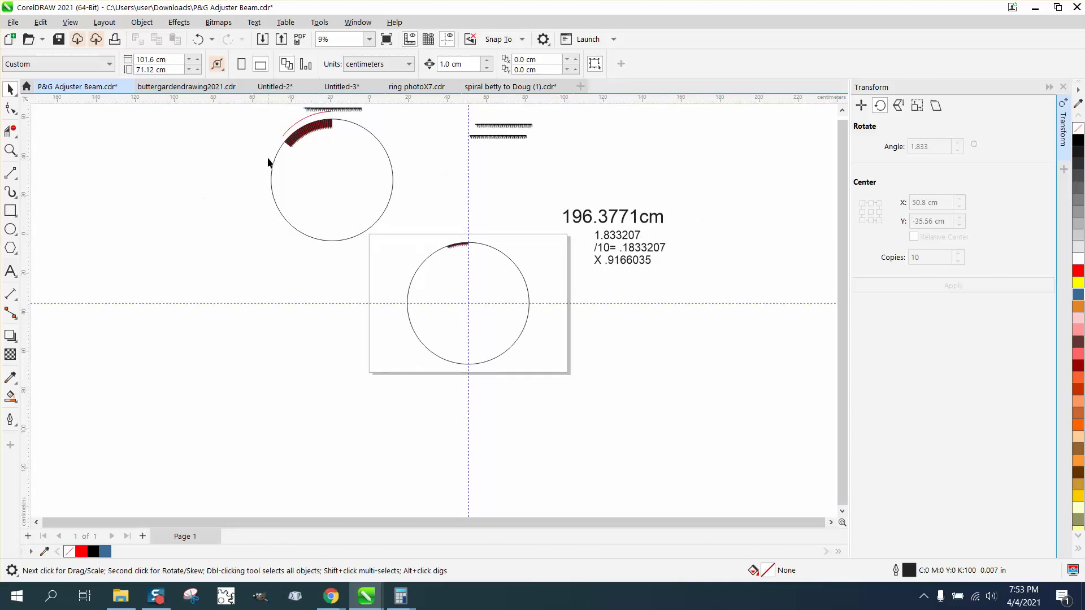
left_click(10, 150)
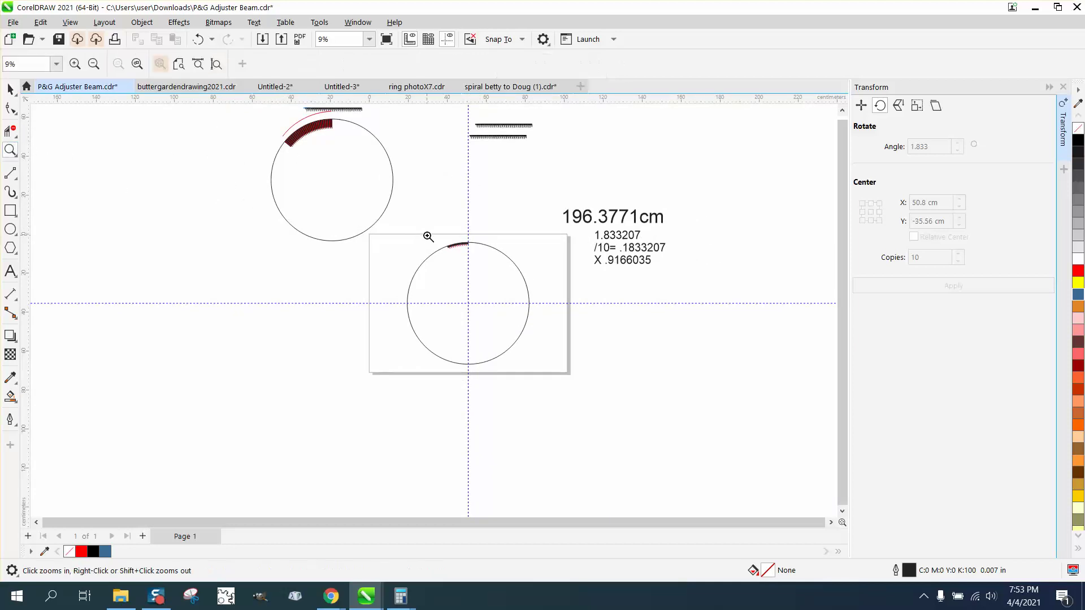
left_click_drag(427, 235, 546, 301)
left_click(10, 89)
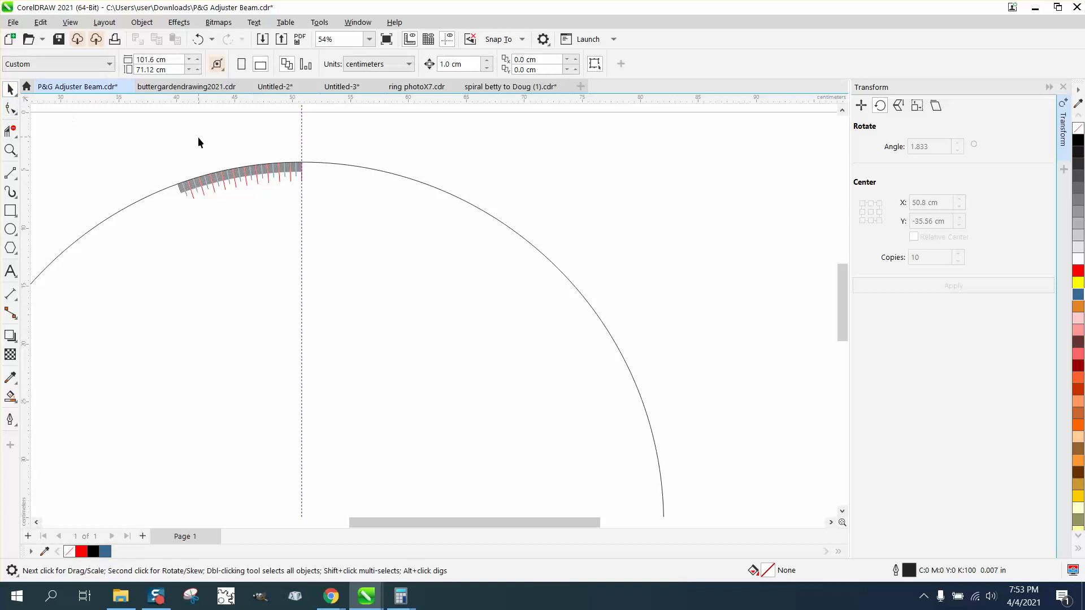
- Undo the ten copies and reapply the 1.833° rotation with 27 copies
left_click(200, 39)
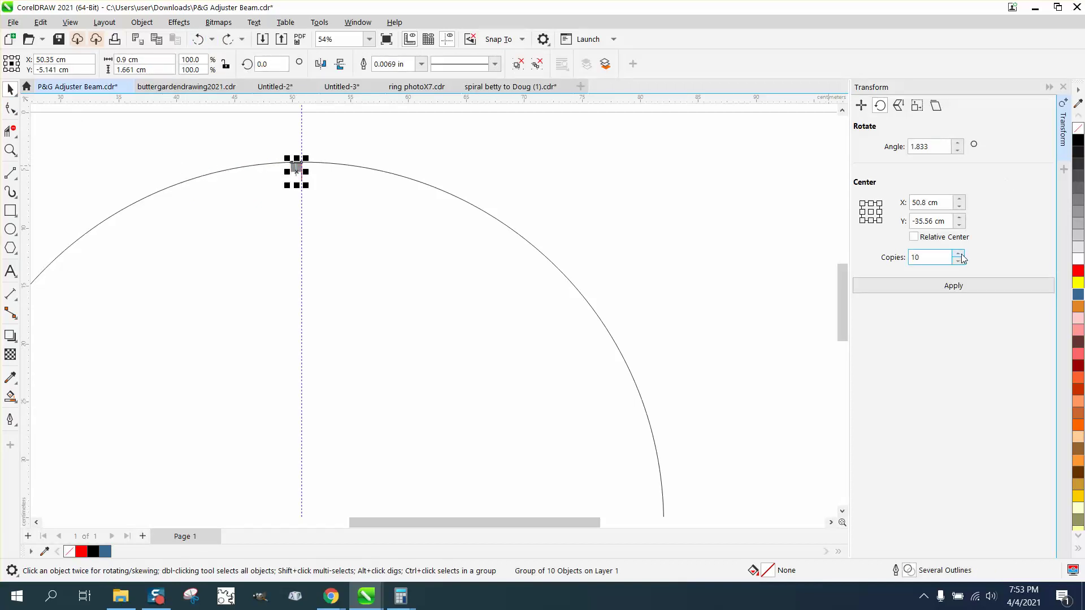
double_click(947, 256)
type("27")
left_click(973, 289)
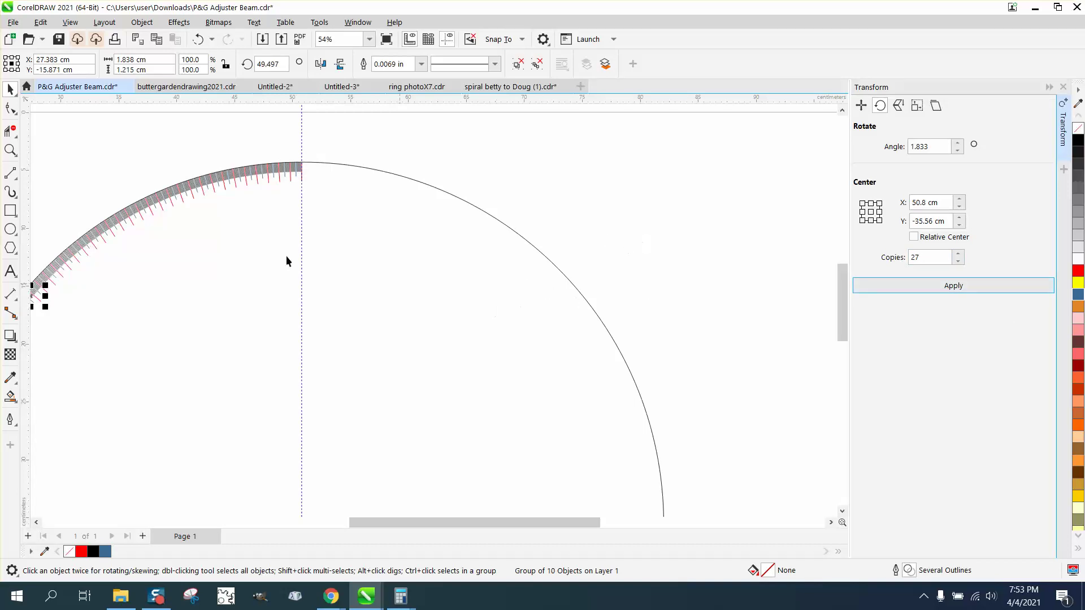
left_click(10, 150)
scroll(312, 220, "down", 1)
left_click_drag(286, 189, 347, 211)
scroll(360, 219, "down", 2)
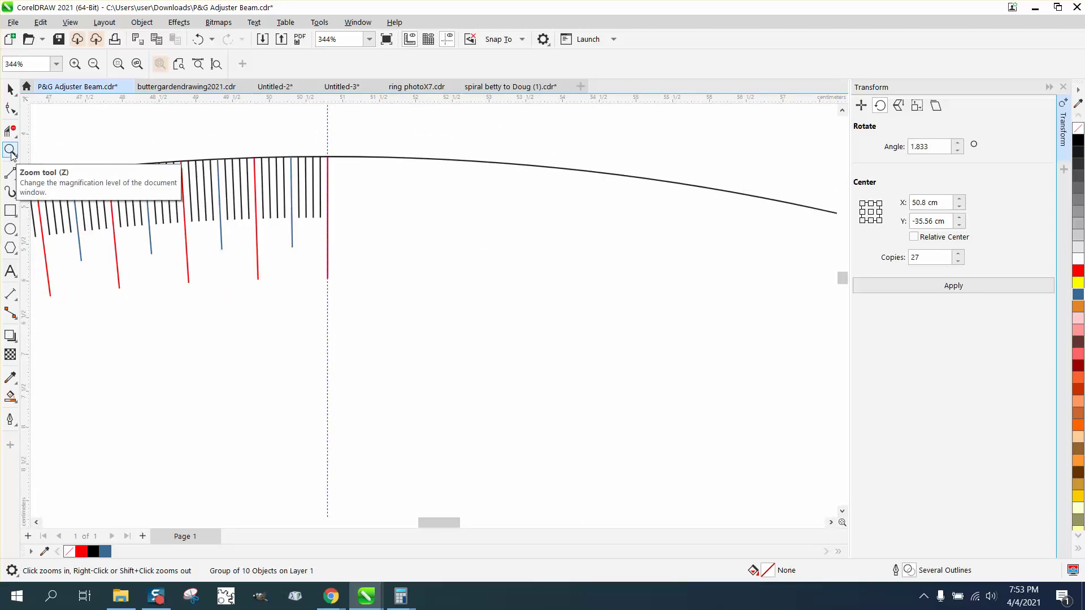
left_click_drag(187, 148, 401, 257)
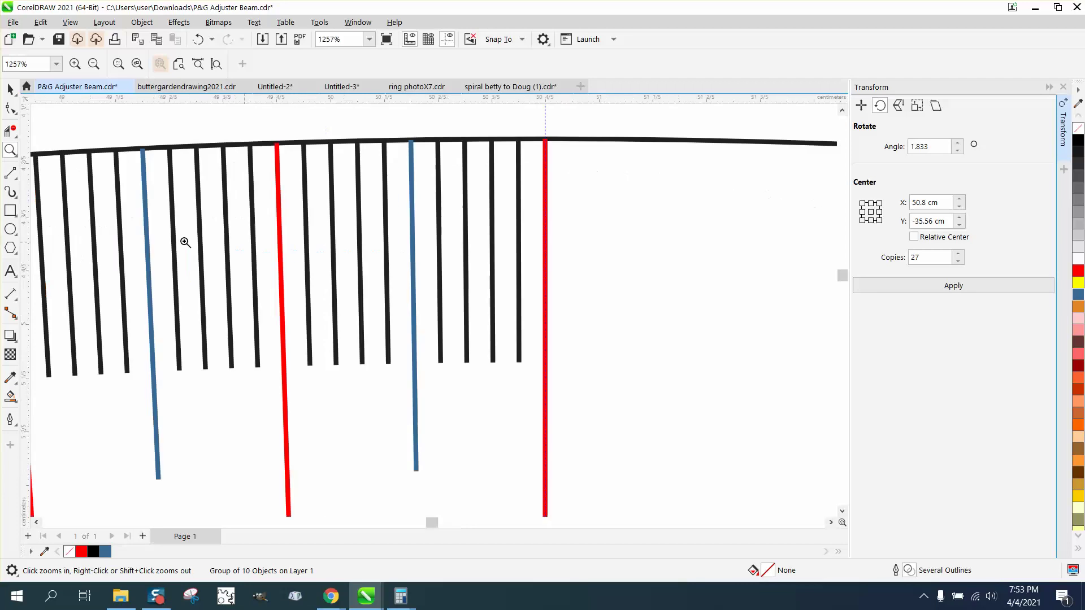
left_click(15, 298)
left_click(49, 295)
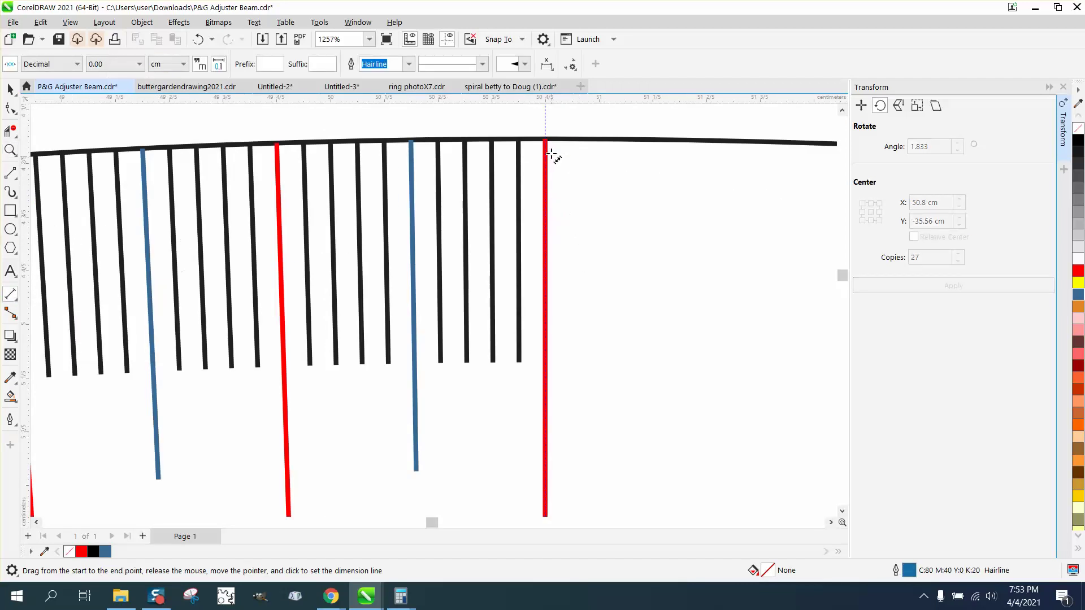
left_click_drag(546, 140, 274, 139)
left_click(411, 134)
scroll(490, 344, "down", 3)
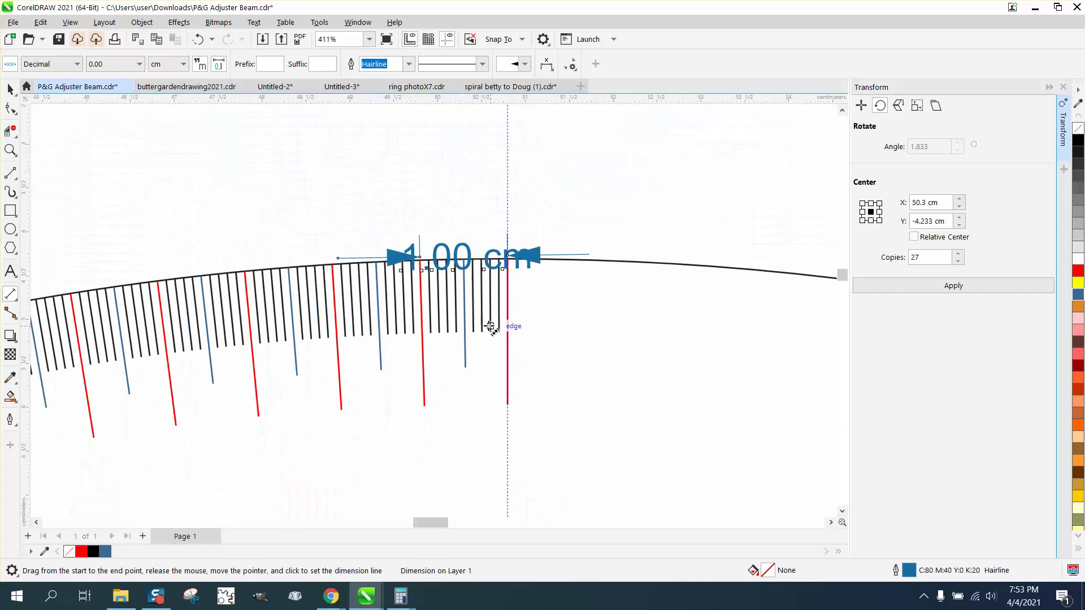
scroll(490, 326, "down", 2)
left_click(11, 87)
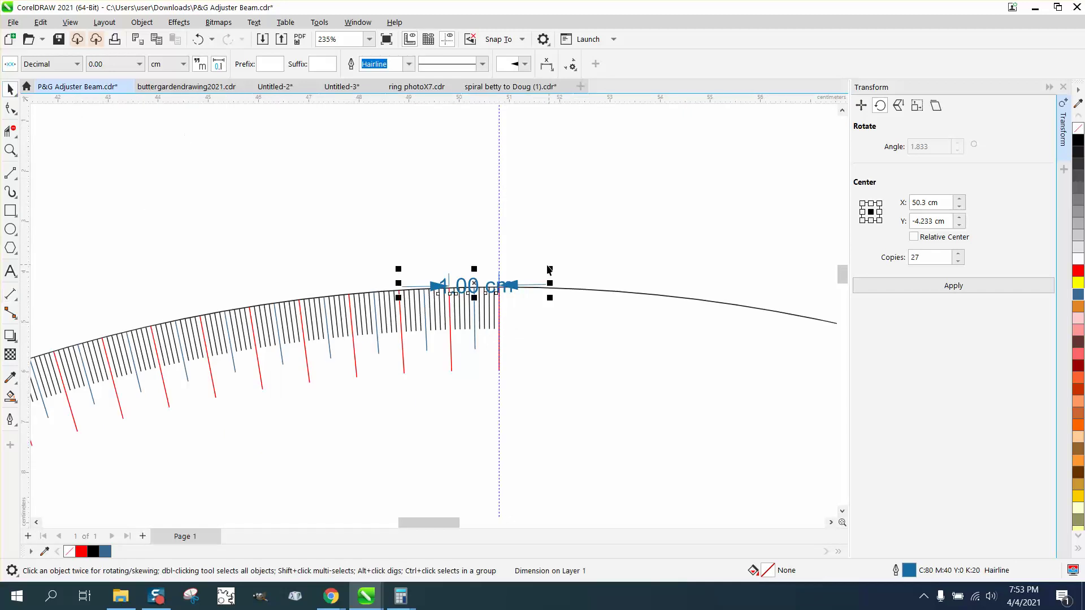
key("Delete")
scroll(514, 265, "down", 3)
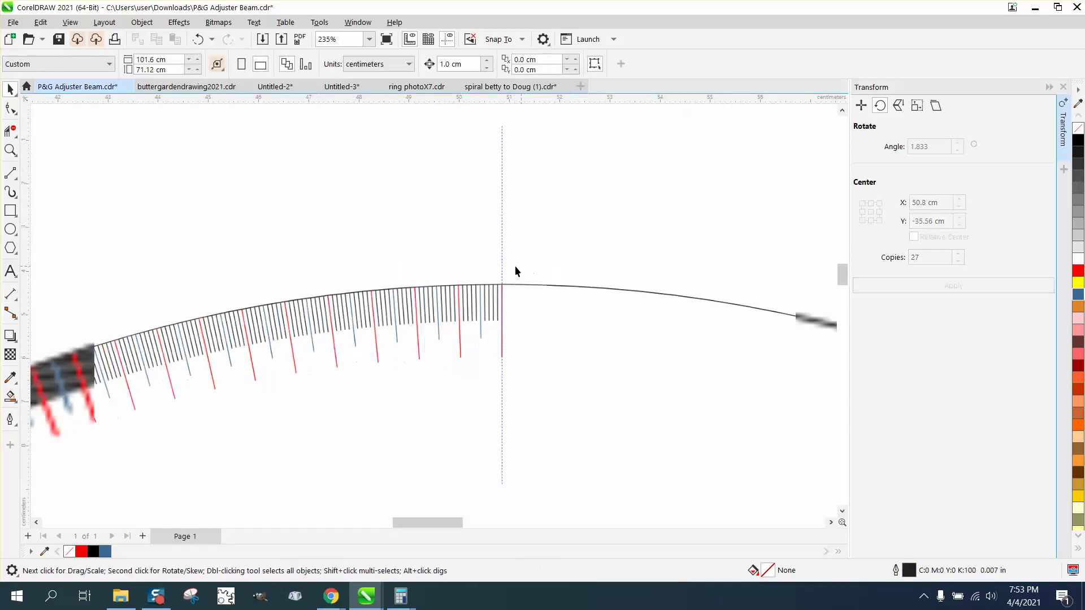
scroll(516, 257, "down", 2)
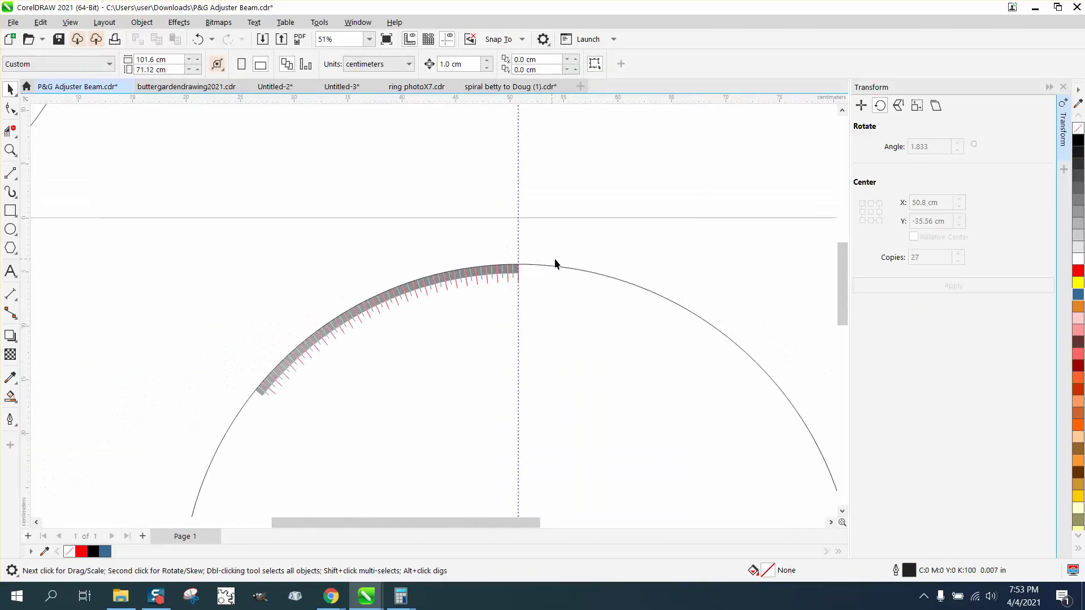